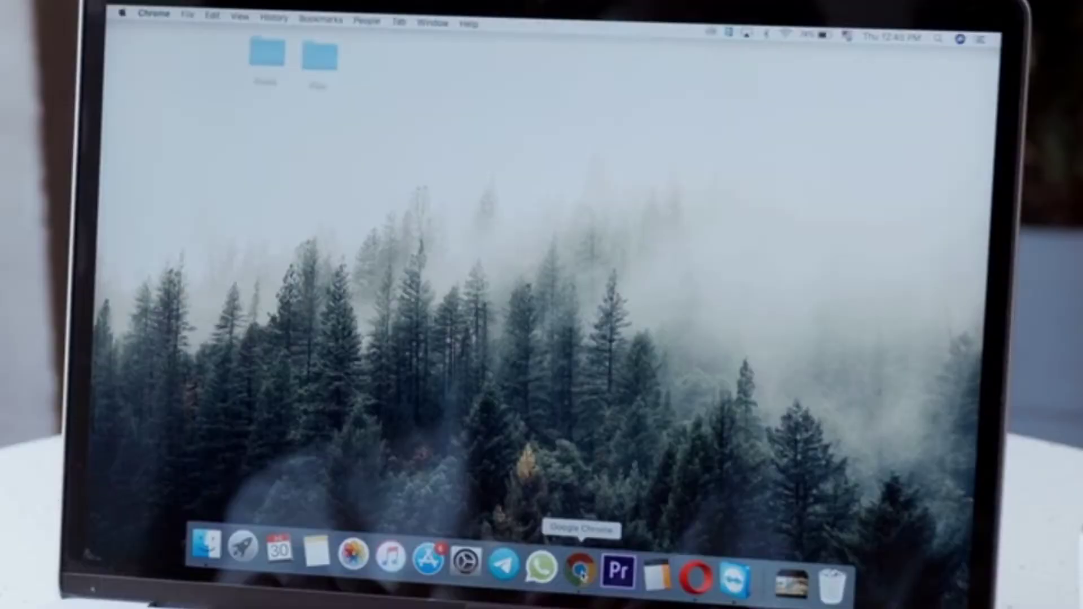
Bring the Windows 10 desktop and its taskbar into view after the intro footage.
{"action": "left_click", "coordinate": [615, 357]}
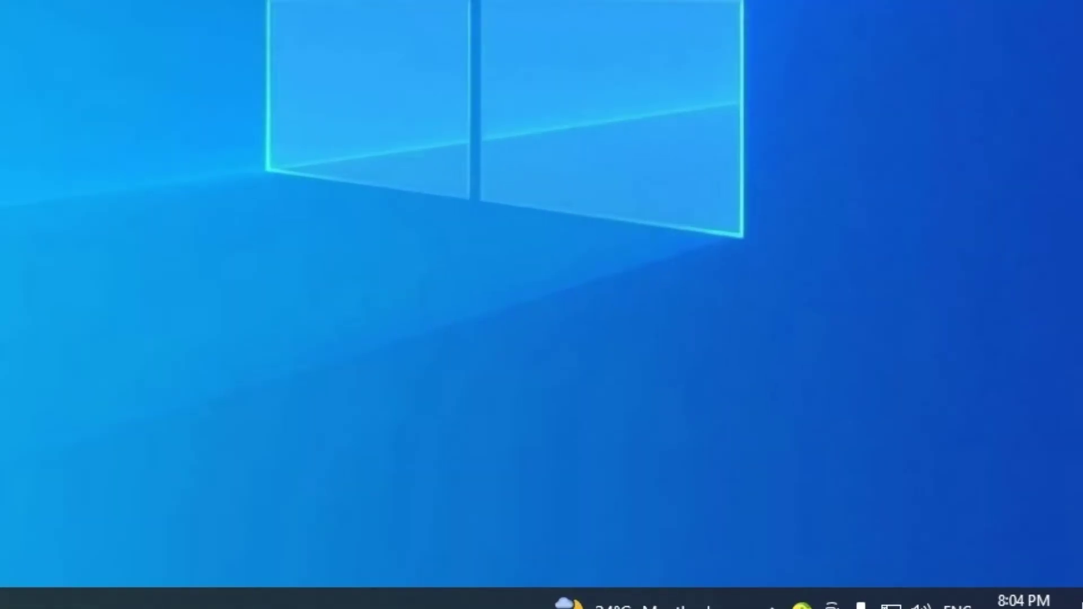
Open Network & Internet settings from the tray icon and show the Ethernet adapter list.
{"action": "right_click", "coordinate": [888, 601]}
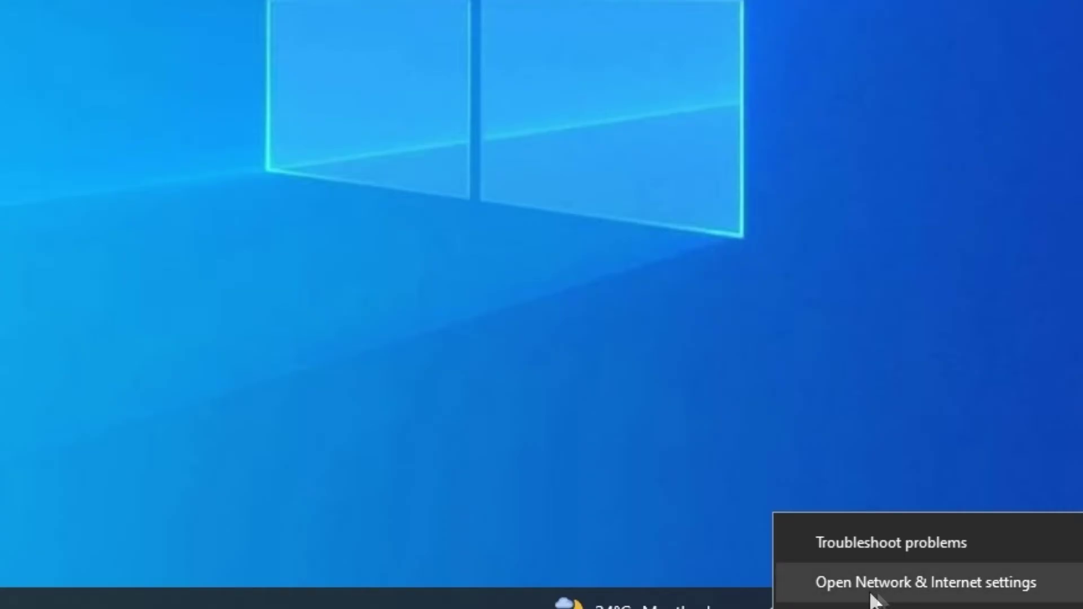
{"action": "left_click", "coordinate": [950, 581]}
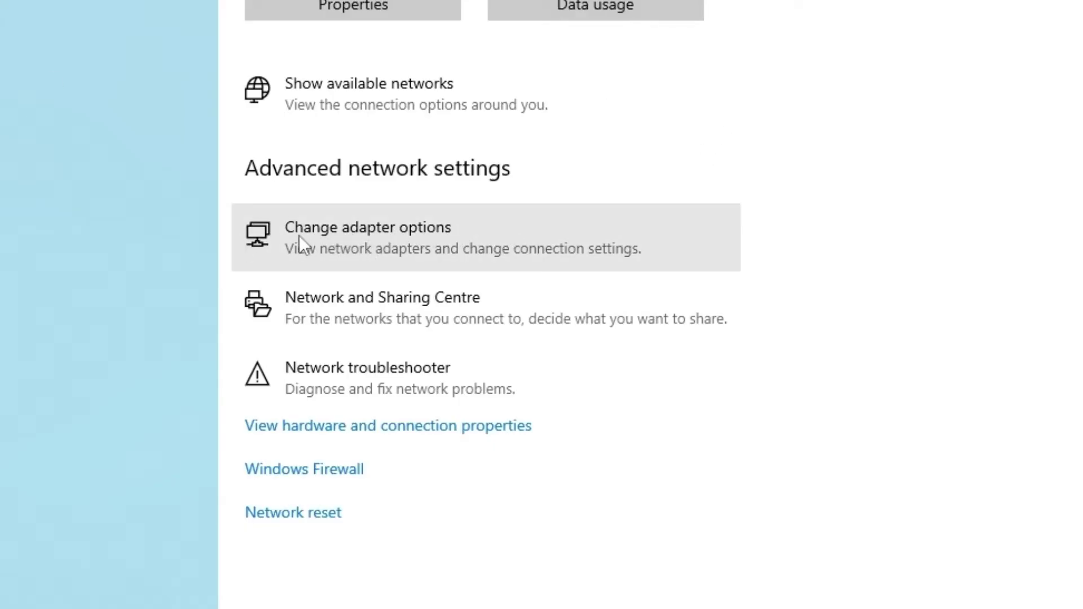
{"action": "left_click", "coordinate": [324, 231]}
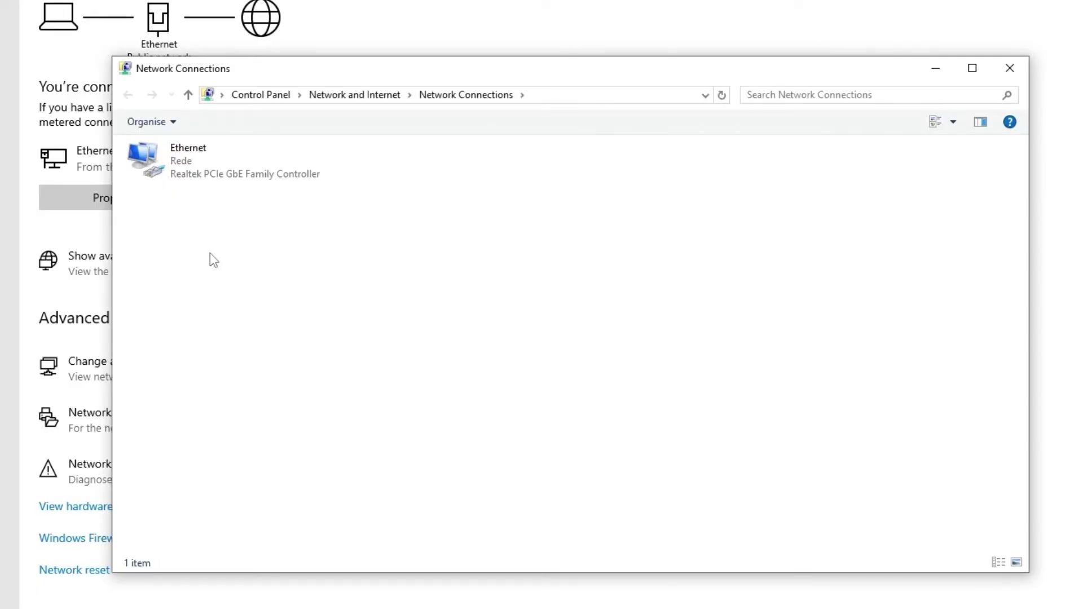
Open the Realtek Ethernet adapter's Advanced properties and select Speed & Duplex (Auto Negotiation).
{"action": "left_click", "coordinate": [151, 169]}
{"action": "right_click", "coordinate": [150, 167]}
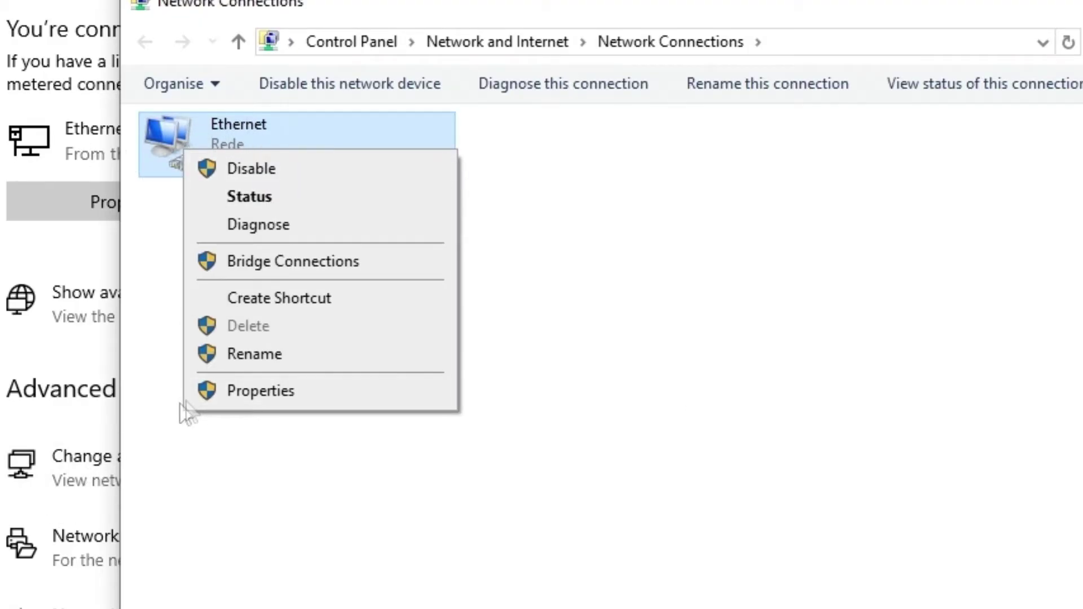
{"action": "left_click", "coordinate": [221, 392]}
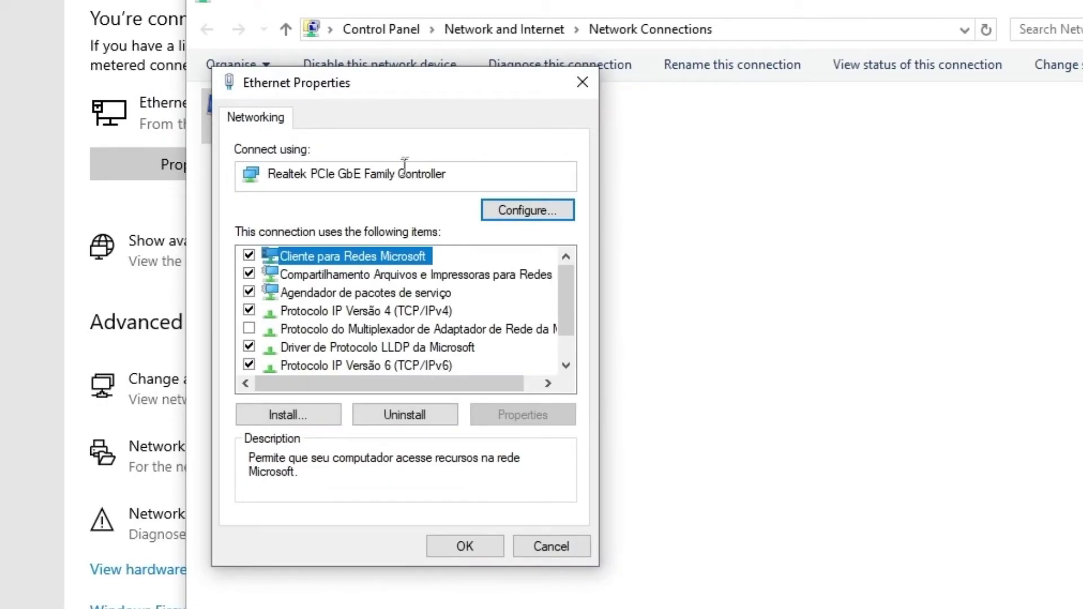
{"action": "left_click", "coordinate": [530, 213]}
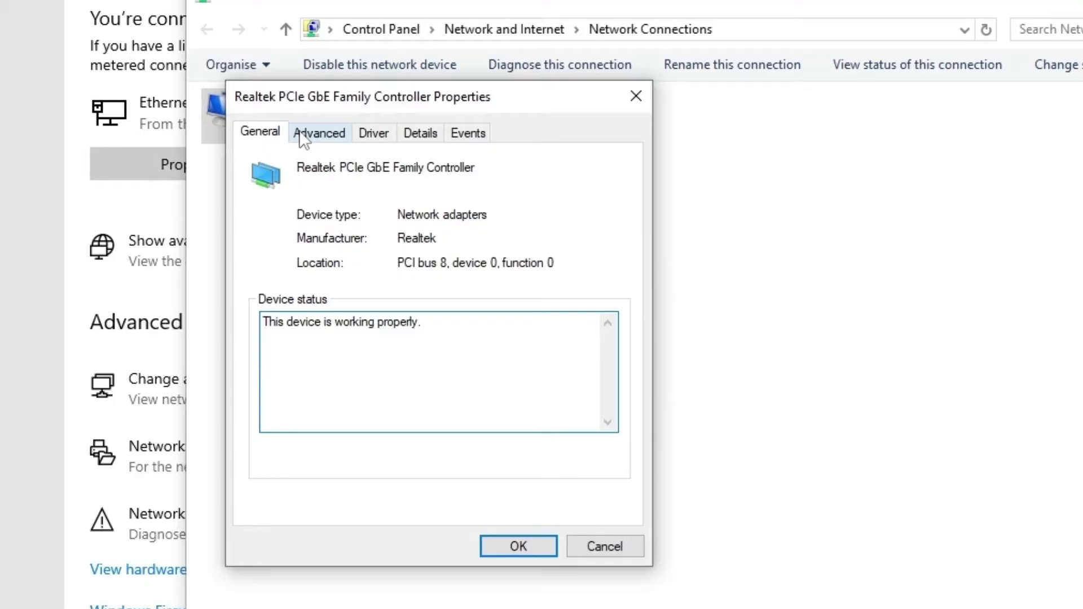
{"action": "left_click", "coordinate": [299, 135]}
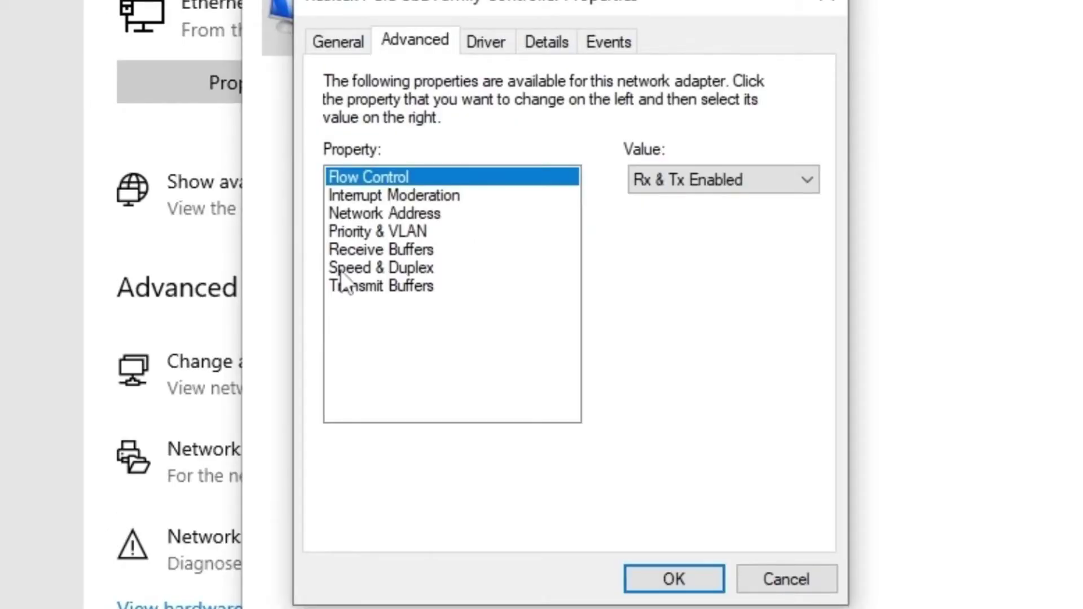
{"action": "left_click", "coordinate": [264, 307]}
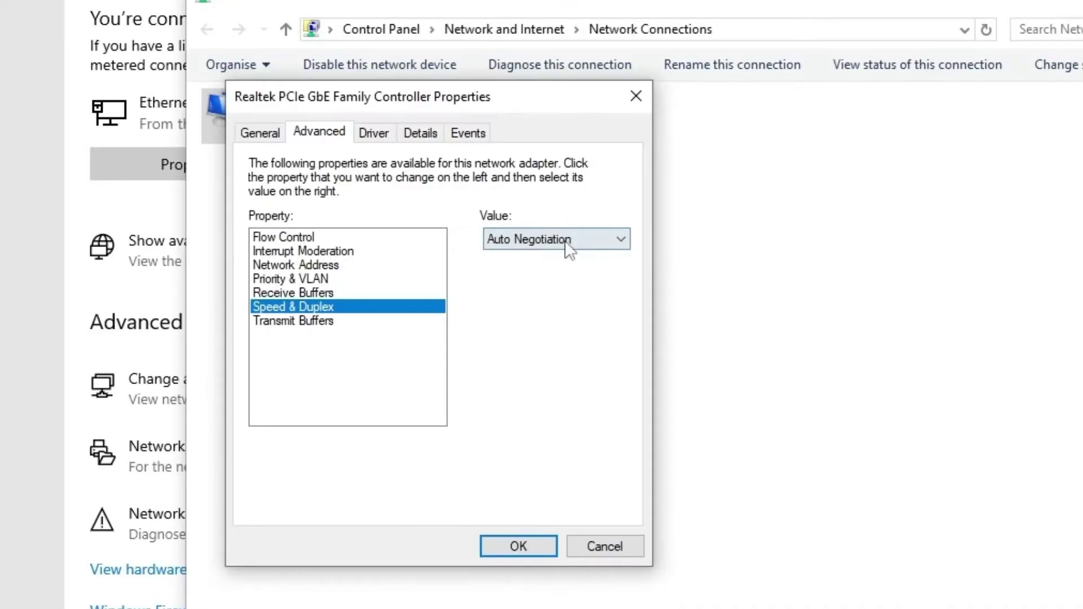
Change the Realtek adapter's Speed & Duplex to 10 Mbps Full Duplex and confirm.
{"action": "left_click", "coordinate": [757, 204]}
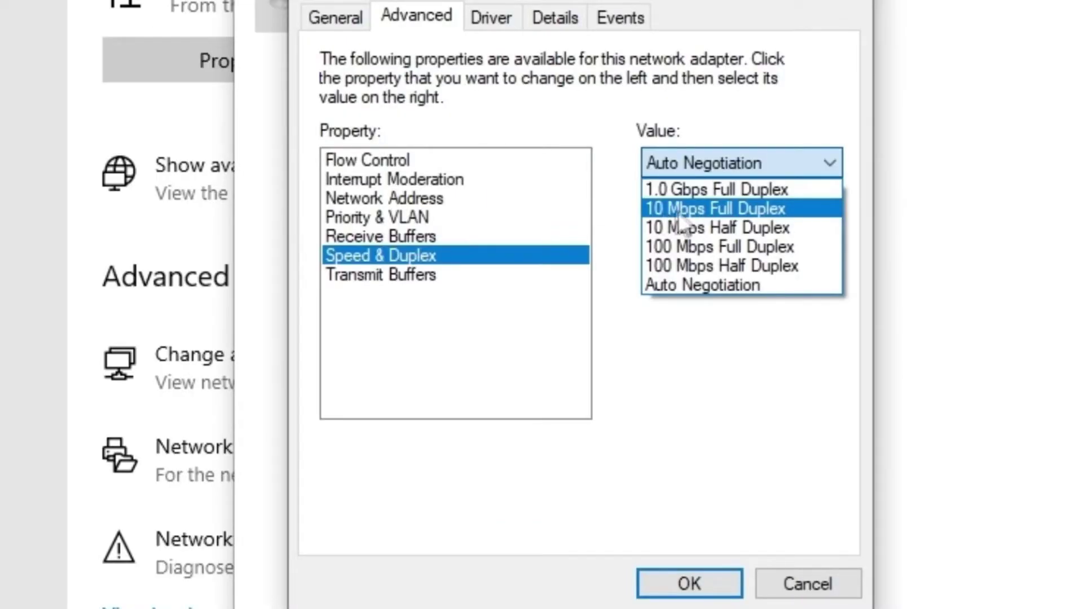
{"action": "left_click", "coordinate": [715, 208]}
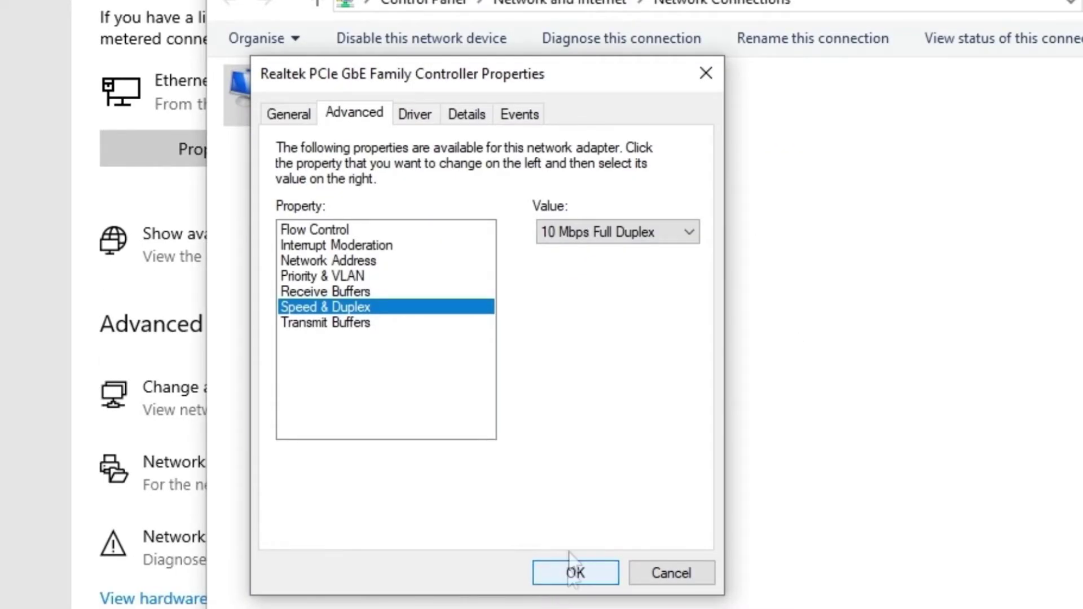
{"action": "left_click", "coordinate": [685, 580]}
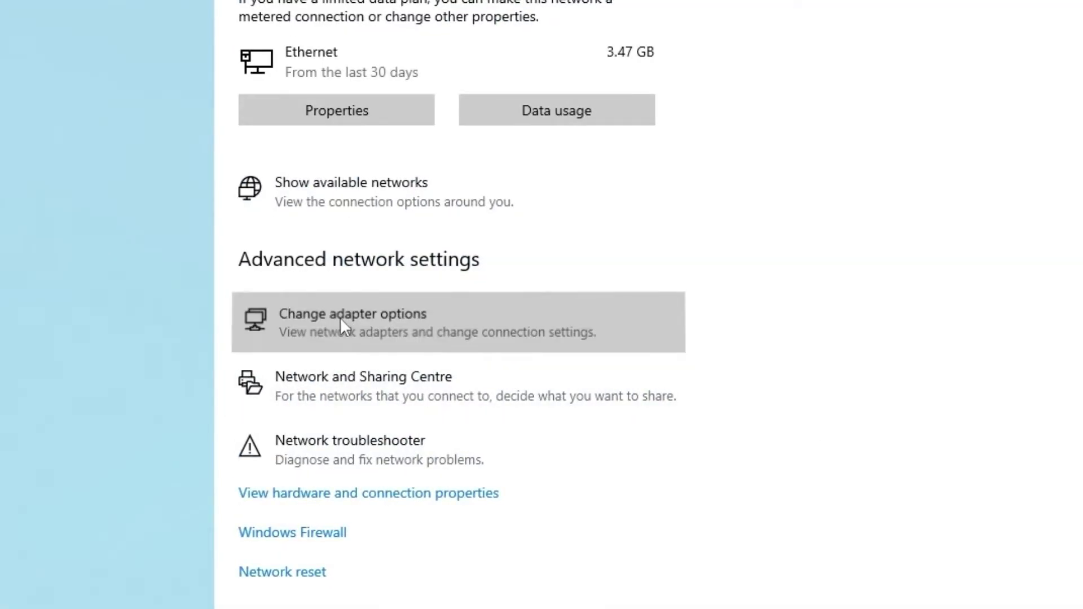
Return to Network Connections and select the Ethernet connection.
{"action": "left_click", "coordinate": [340, 317]}
{"action": "left_click_drag", "start_coordinate": [310, 241], "coordinate": [711, 433]}
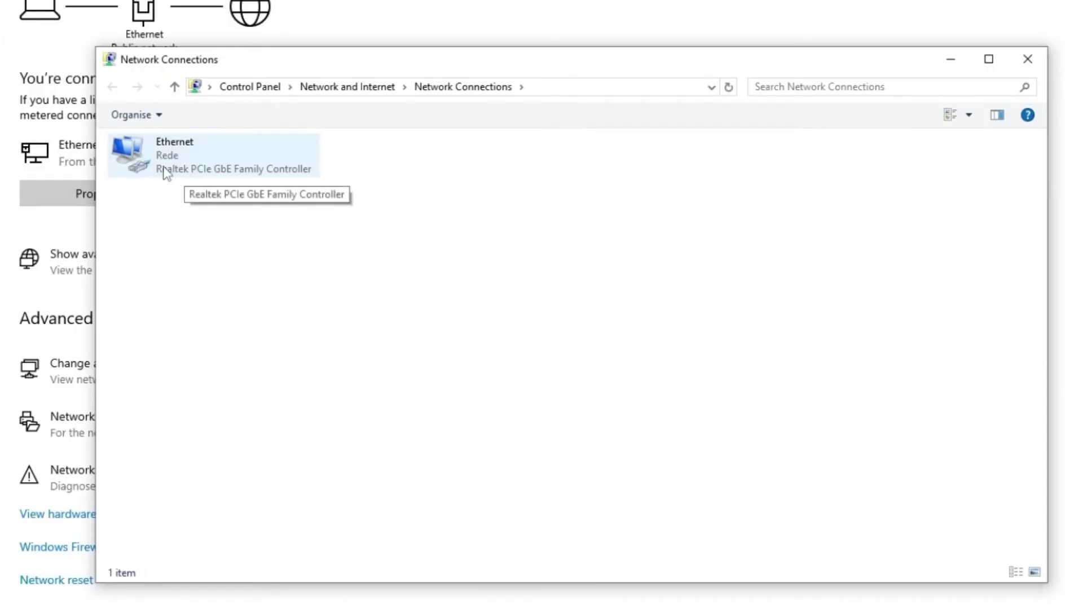
{"action": "left_click", "coordinate": [164, 170]}
{"action": "left_click", "coordinate": [606, 228]}
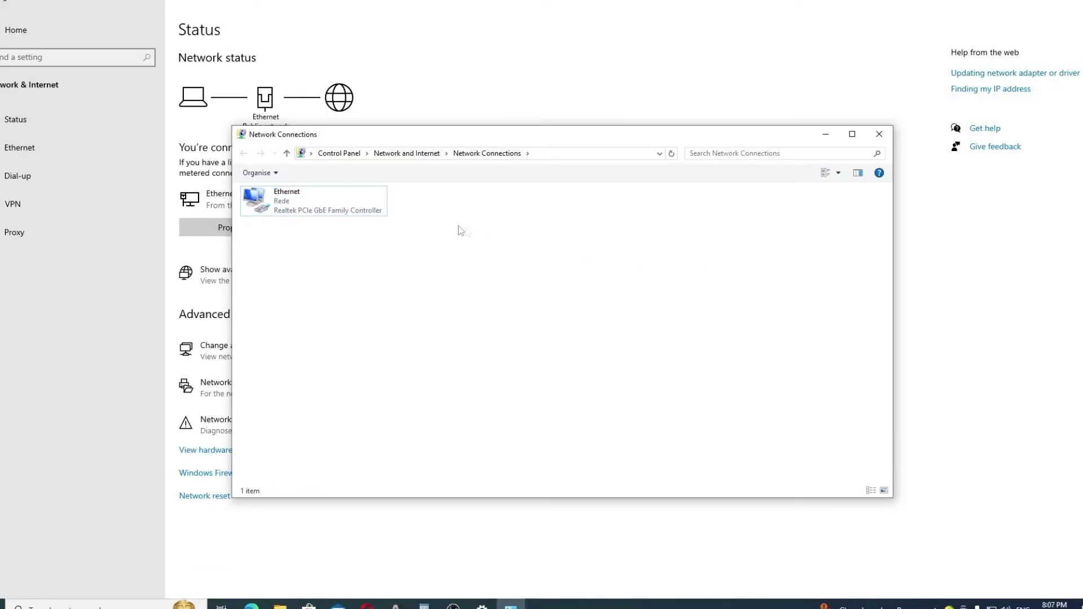
{"action": "left_click_drag", "start_coordinate": [405, 187], "coordinate": [726, 240]}
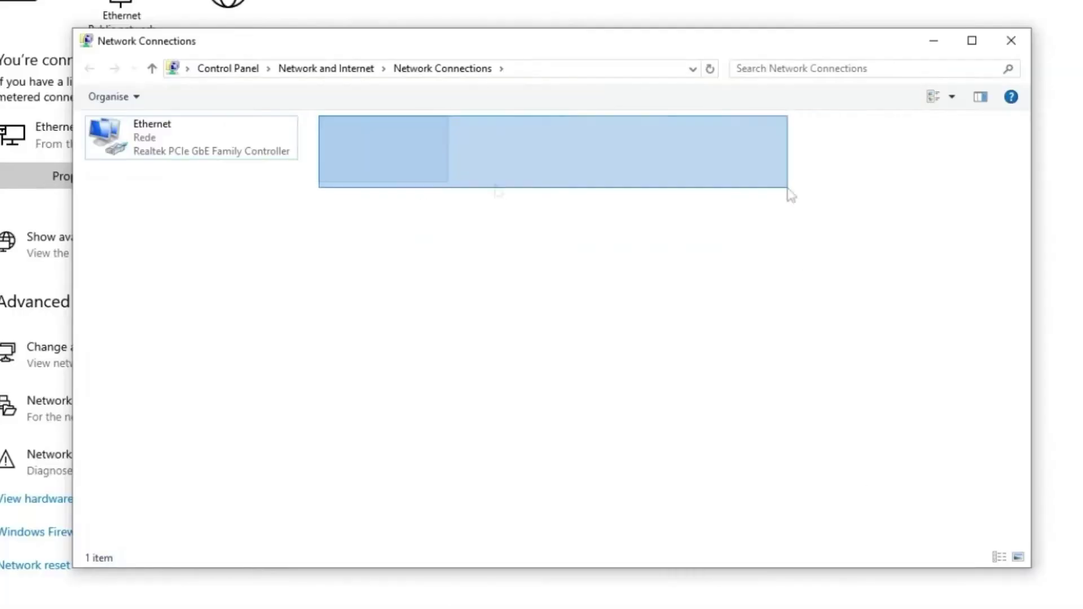
{"action": "left_click_drag", "start_coordinate": [788, 192], "coordinate": [895, 294]}
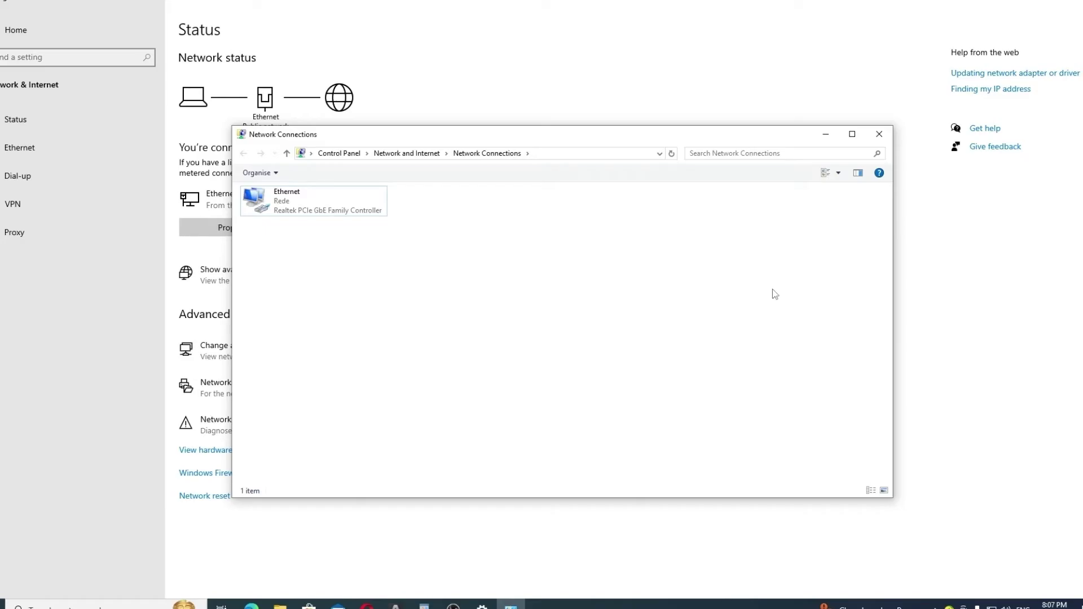
Open the Realtek adapter's Advanced tab, where Flow Control reads Rx & Tx Enabled.
{"action": "right_click", "coordinate": [297, 208]}
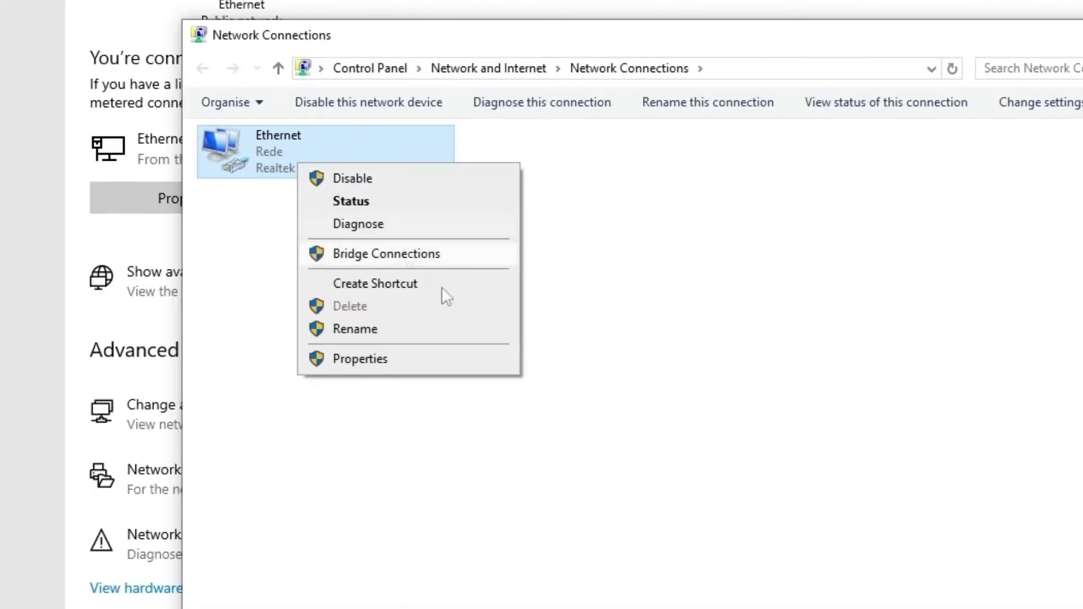
{"action": "left_click", "coordinate": [379, 364]}
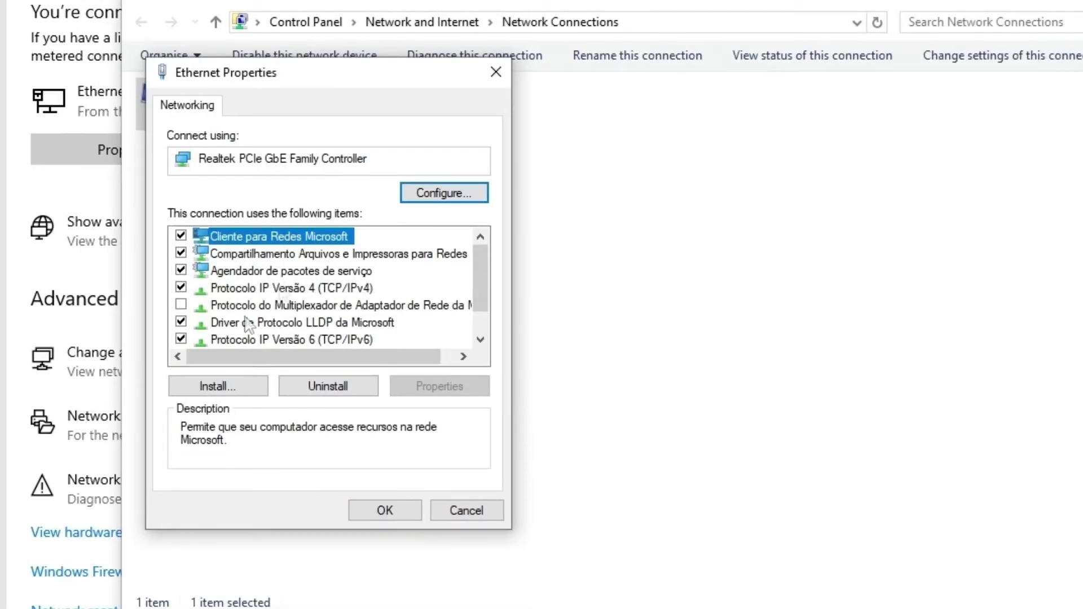
{"action": "left_click", "coordinate": [444, 193]}
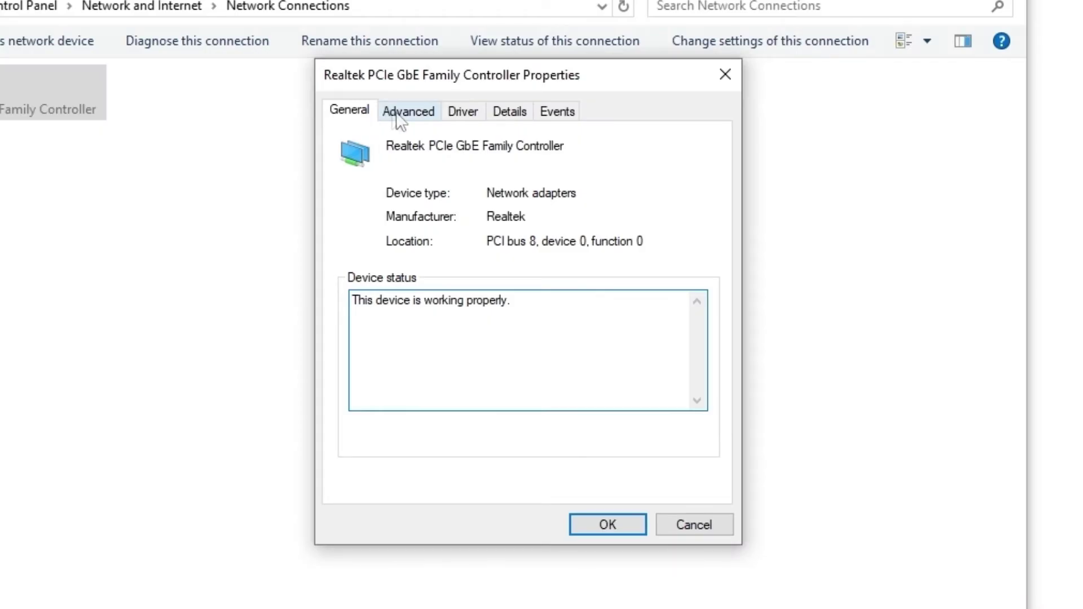
{"action": "left_click", "coordinate": [396, 112]}
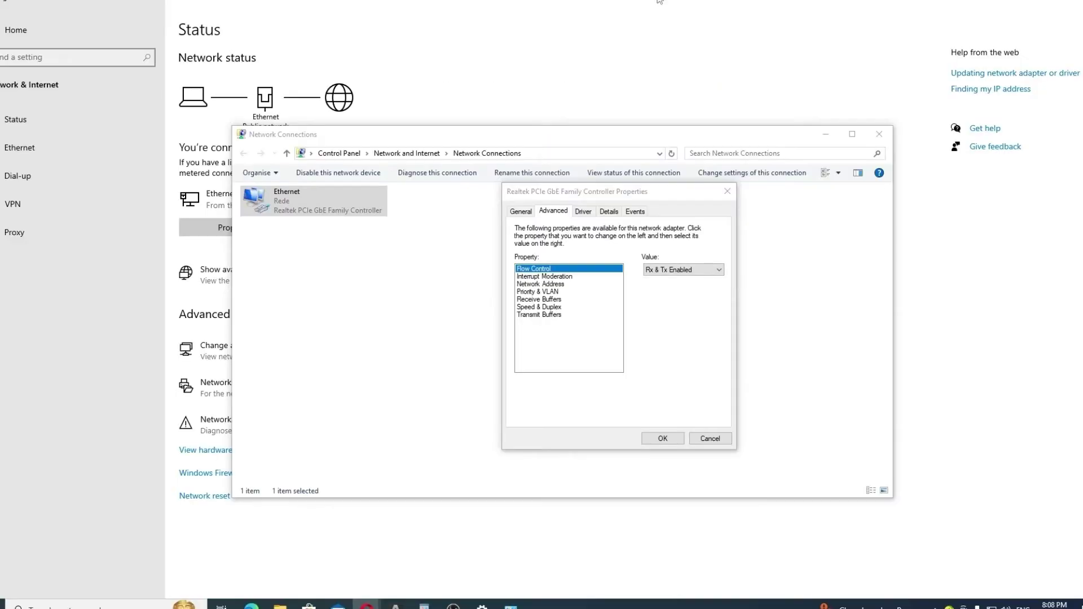
Read down the Superloop help article on Roaming Aggressiveness.
{"action": "key", "text": "alt+Tab"}
{"action": "scroll", "coordinate": [800, 416], "scroll_direction": "down", "scroll_amount": 10}
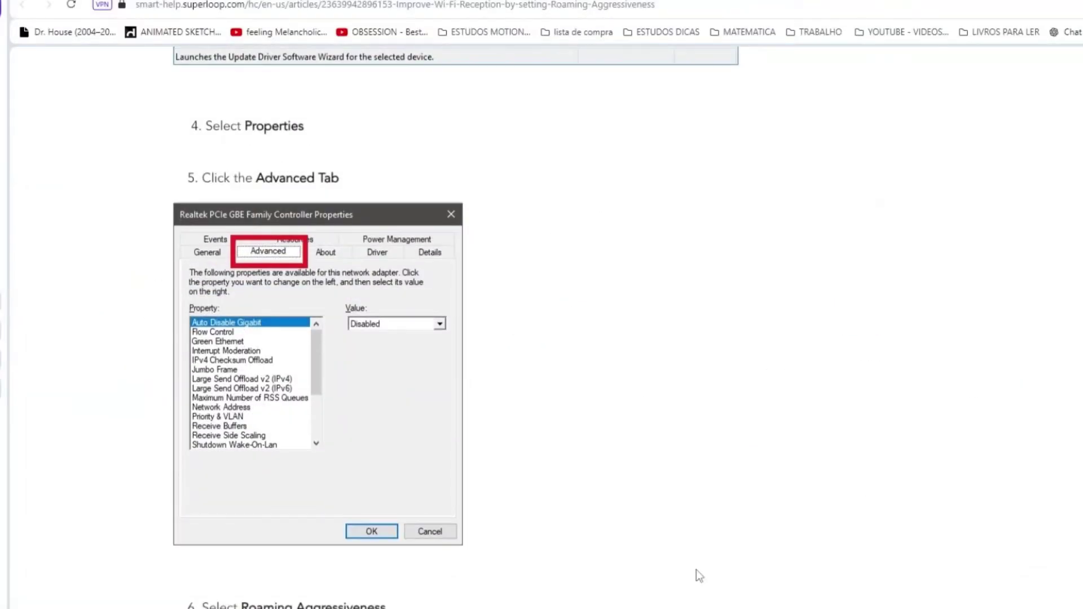
{"action": "scroll", "coordinate": [624, 495], "scroll_direction": "down", "scroll_amount": 1}
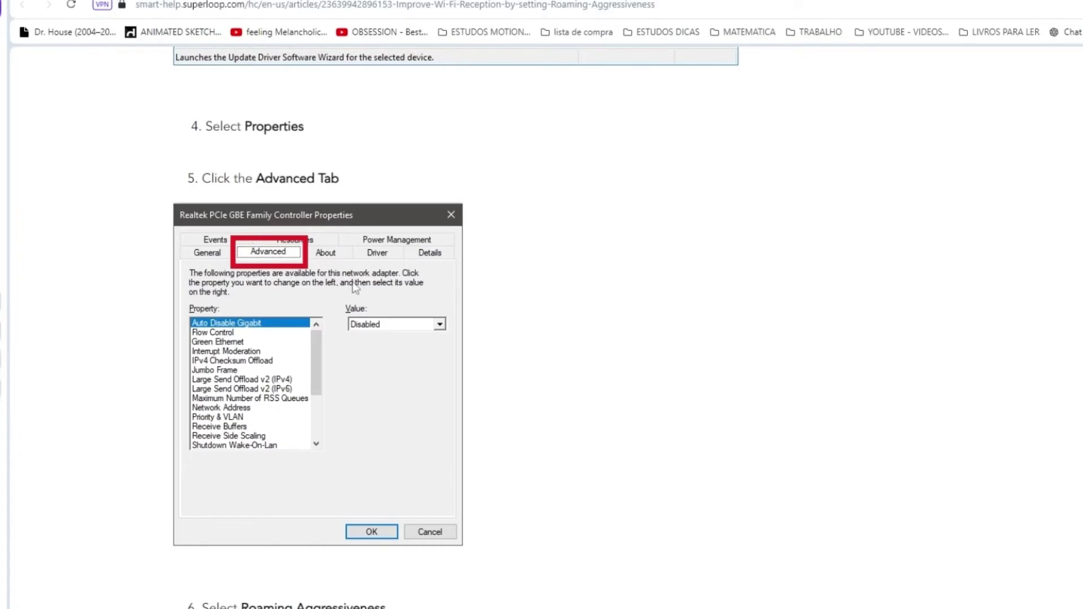
{"action": "scroll", "coordinate": [356, 288], "scroll_direction": "down", "scroll_amount": 8}
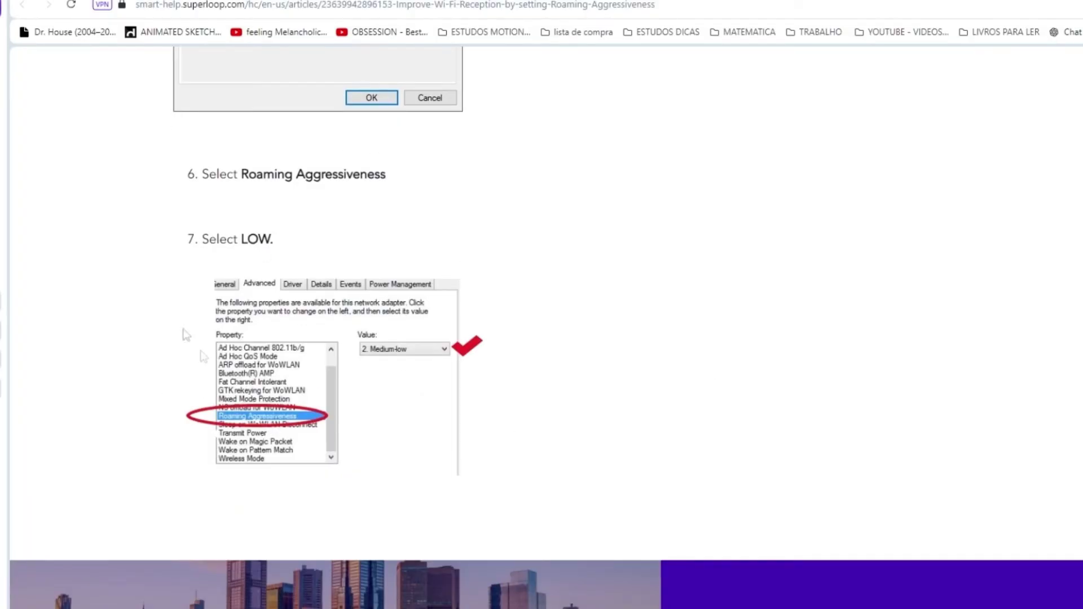
Reopen the Ethernet adapter's device properties from Network Connections.
{"action": "key", "text": "alt+Tab"}
{"action": "right_click", "coordinate": [411, 245]}
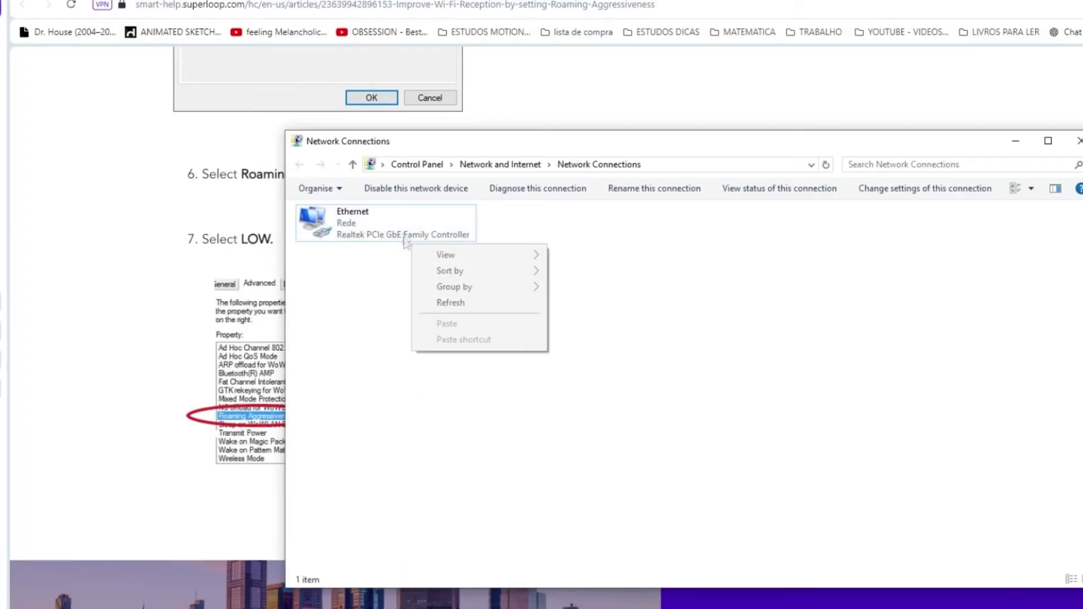
{"action": "right_click", "coordinate": [399, 228]}
{"action": "left_click", "coordinate": [431, 367]}
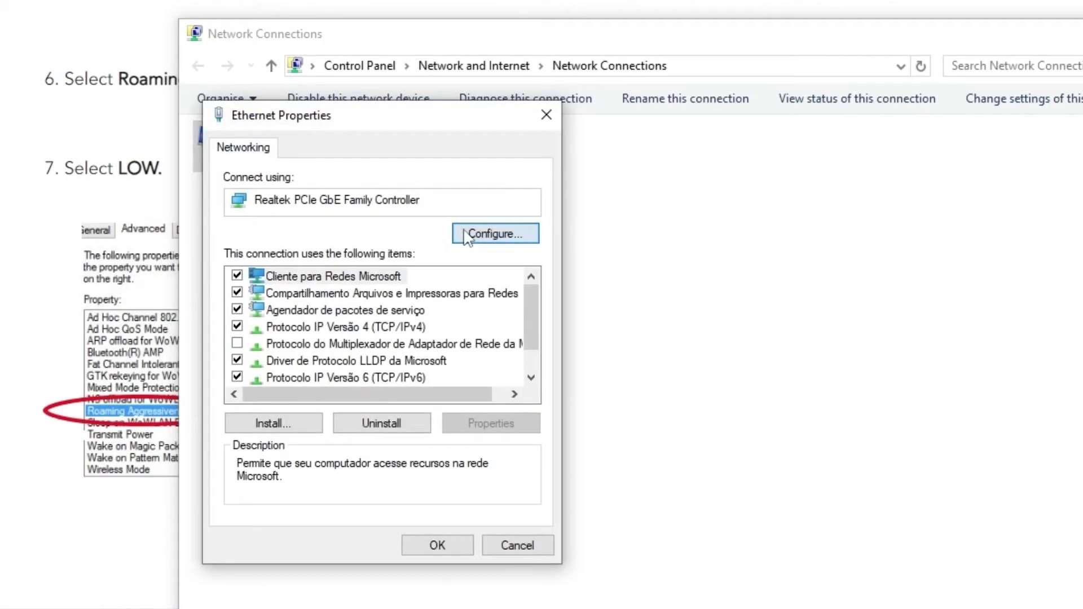
{"action": "left_click", "coordinate": [466, 233]}
Zoom the Superloop article to 150% to read the Roaming Aggressiveness LOW step.
{"action": "left_click", "coordinate": [24, 15]}
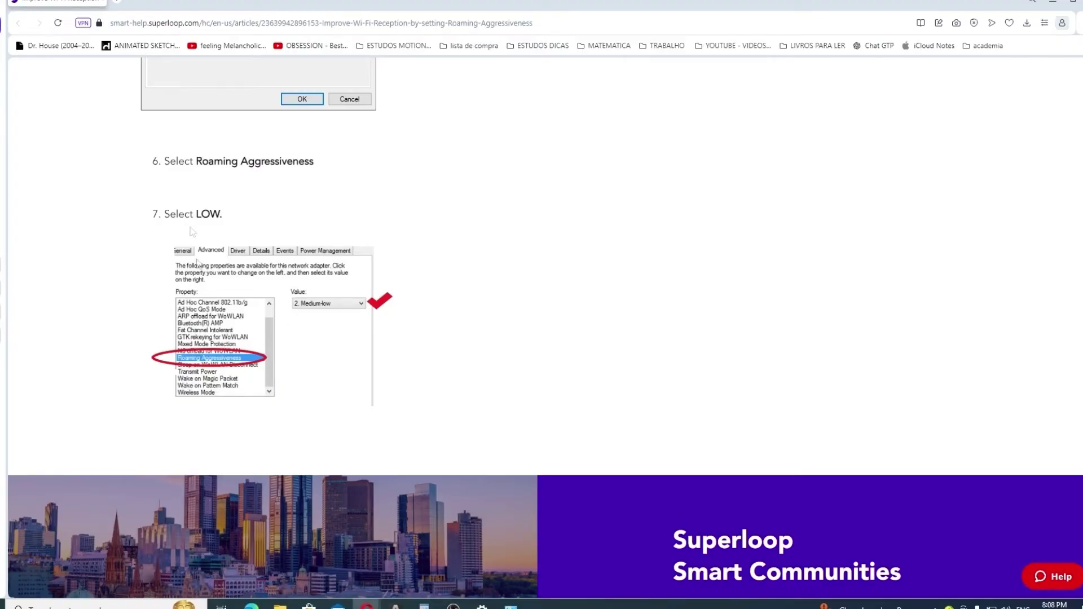
{"action": "key", "text": "ctrl+plus"}
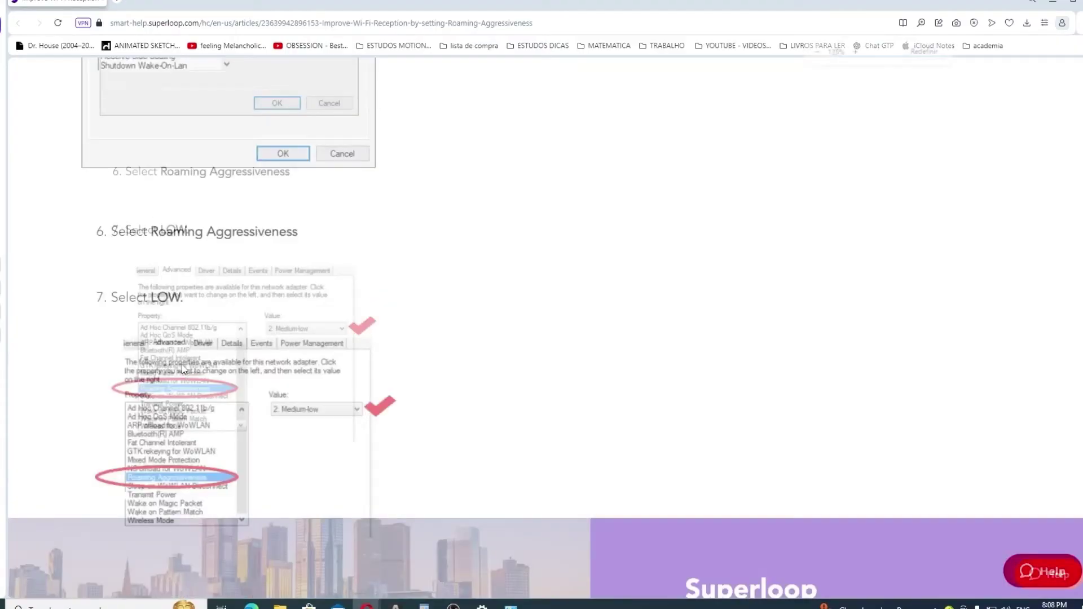
{"action": "key", "text": "ctrl+plus"}
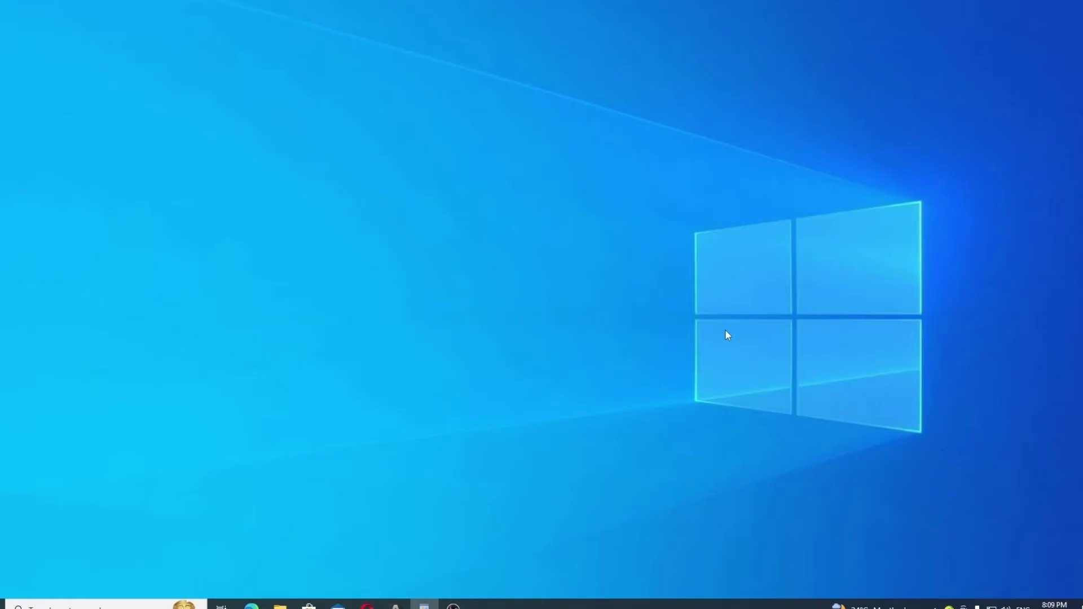
Run gpedit.msc from the Run dialog to start the Local Group Policy Editor.
{"action": "key", "text": "super+r"}
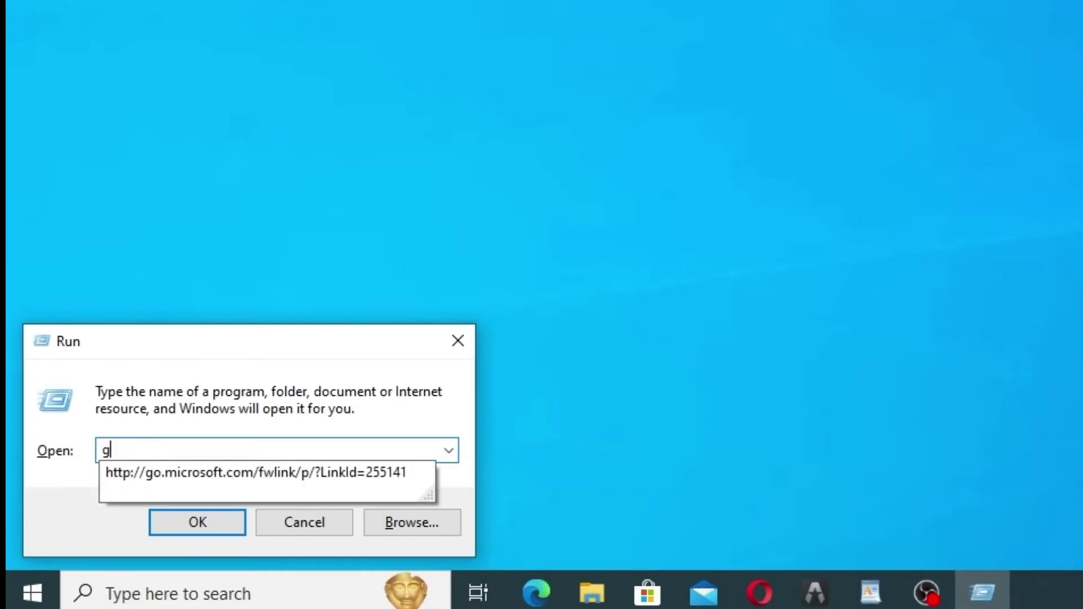
{"action": "type", "text": "pedit."}
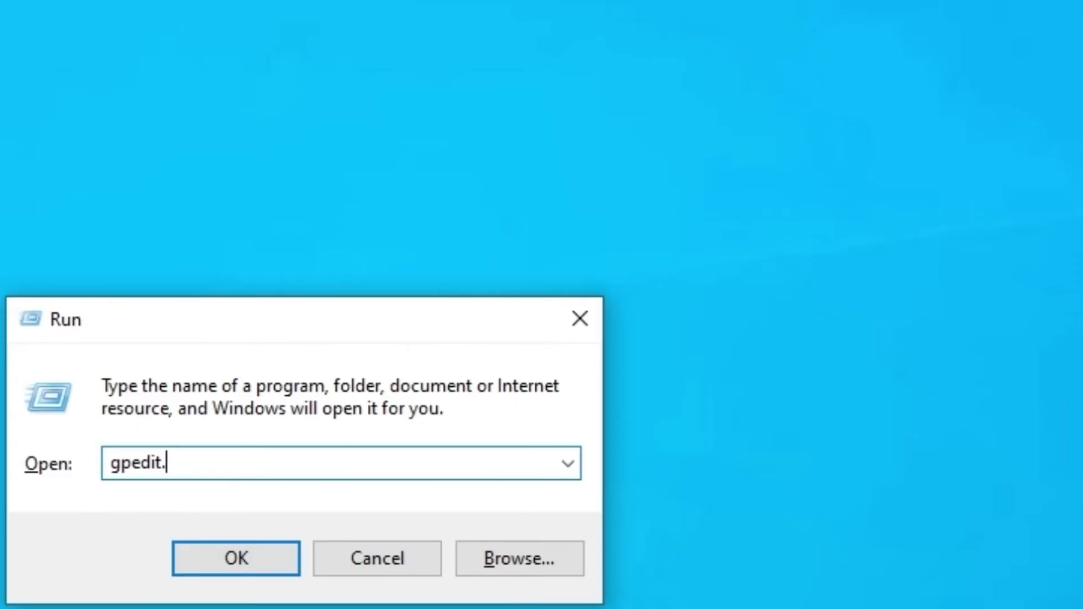
{"action": "type", "text": "msc"}
{"action": "key", "text": "Return"}
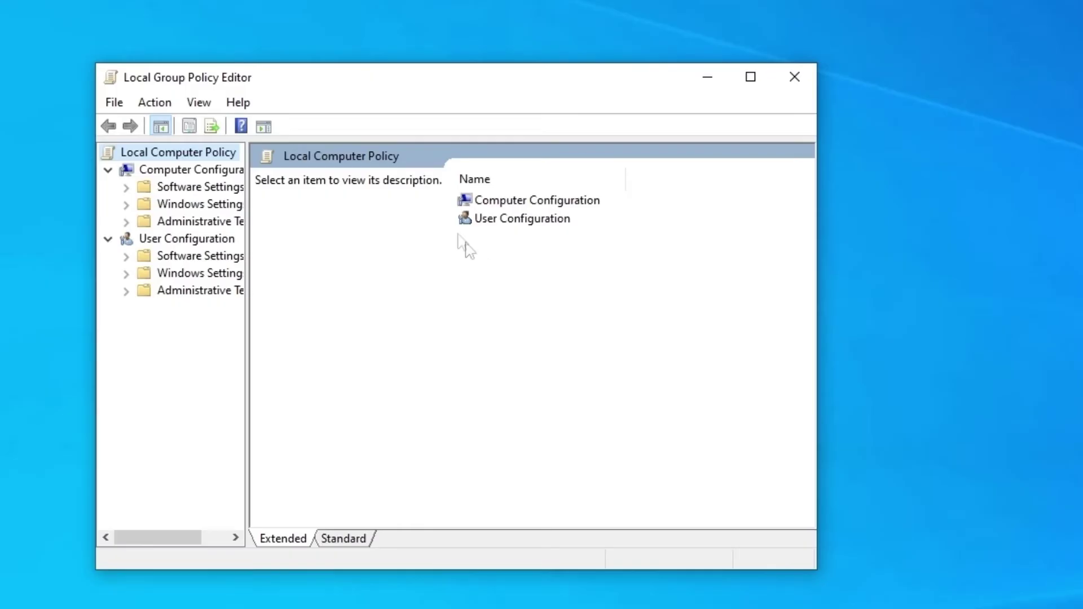
Maximize the editor and open Computer Configuration > Administrative Templates > Network > QoS Packet Scheduler.
{"action": "left_click", "coordinate": [749, 79]}
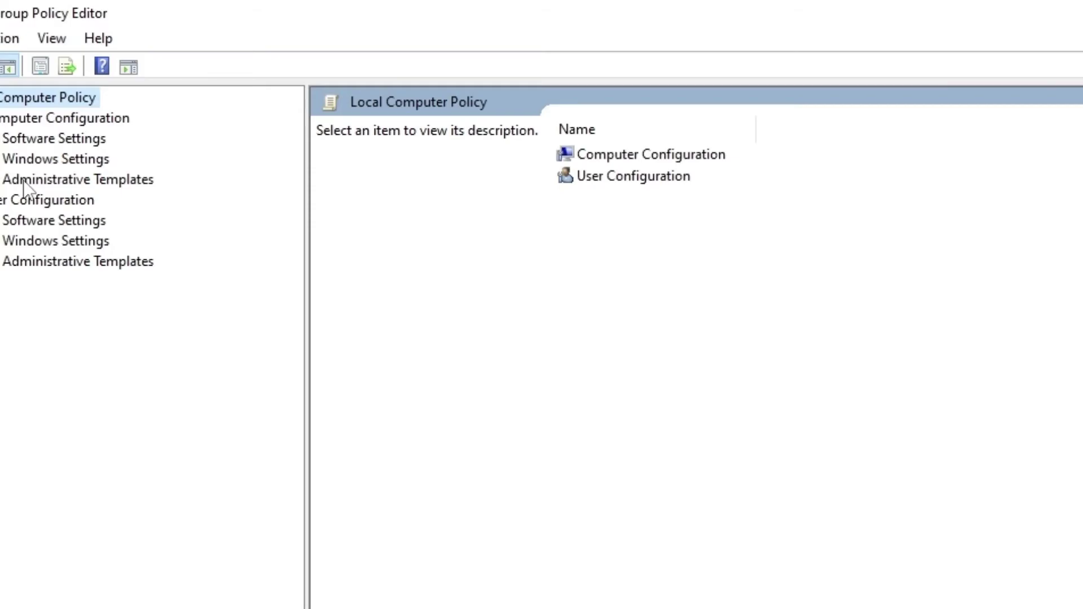
{"action": "left_click", "coordinate": [33, 185]}
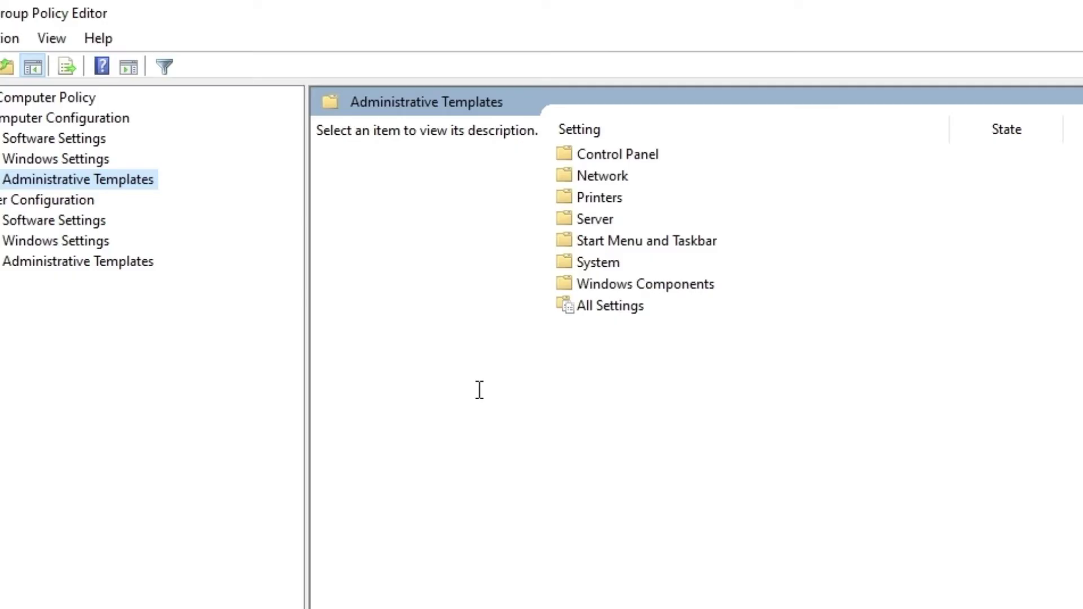
{"action": "left_click", "coordinate": [618, 177]}
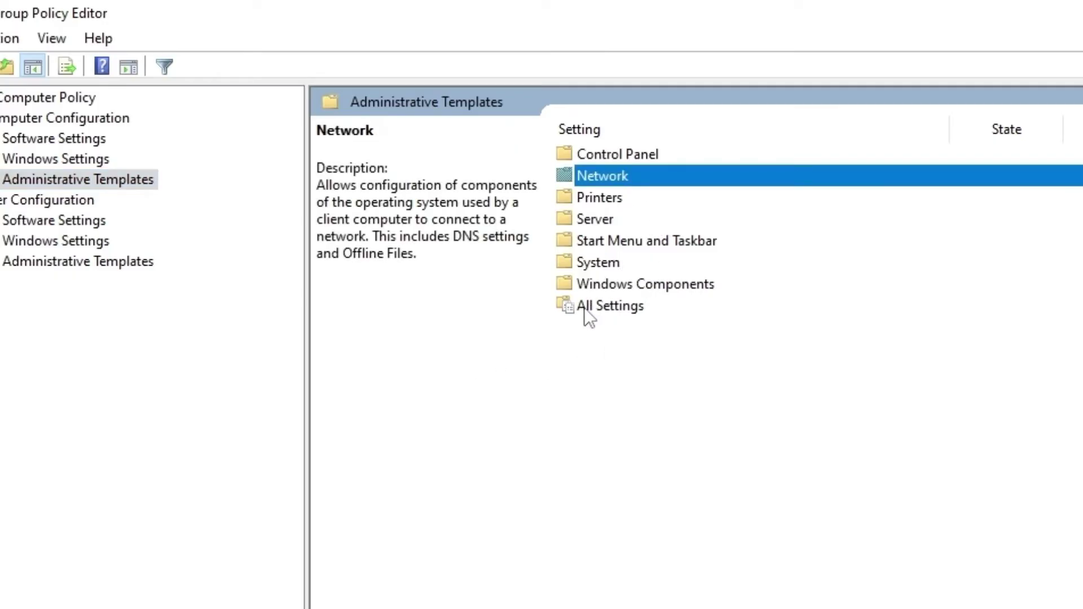
{"action": "key", "text": "Return"}
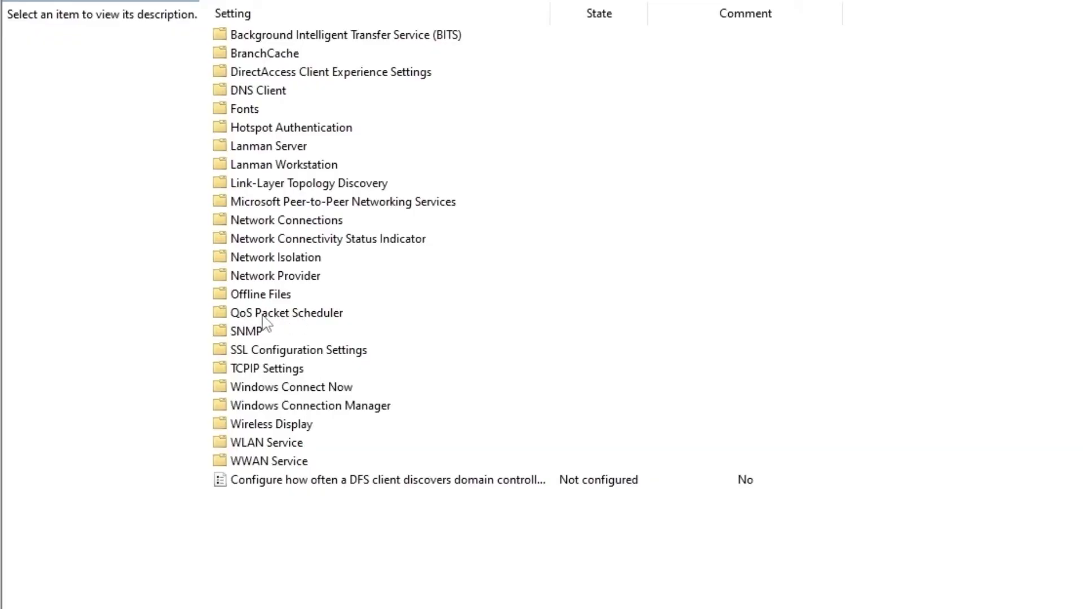
{"action": "left_click", "coordinate": [264, 314]}
{"action": "double_click", "coordinate": [335, 315]}
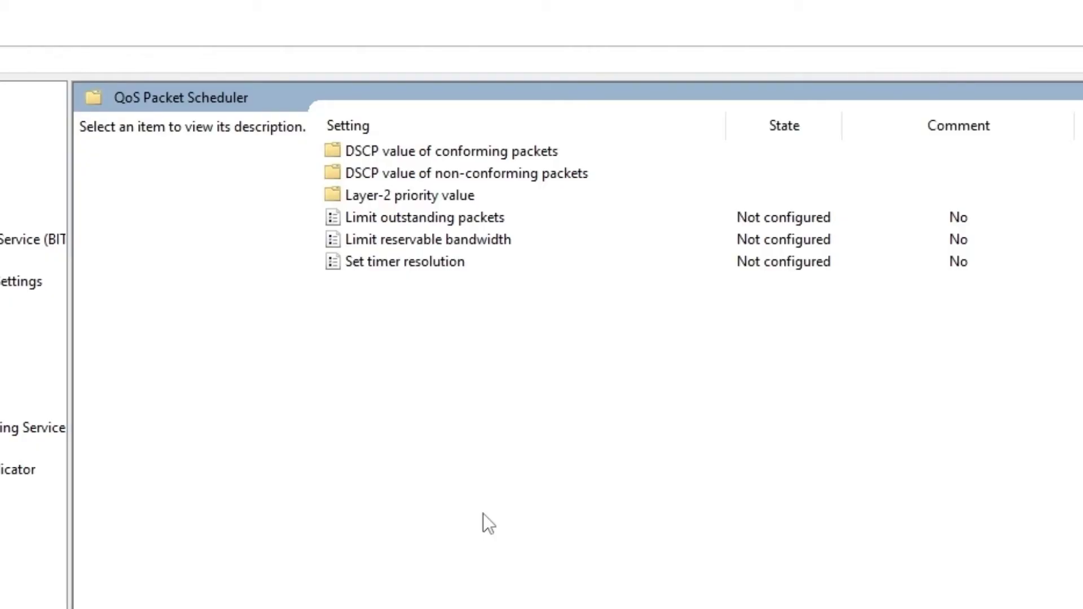
Enable Limit reservable bandwidth and change its bandwidth limit from 80 to 0 percent.
{"action": "double_click", "coordinate": [496, 239]}
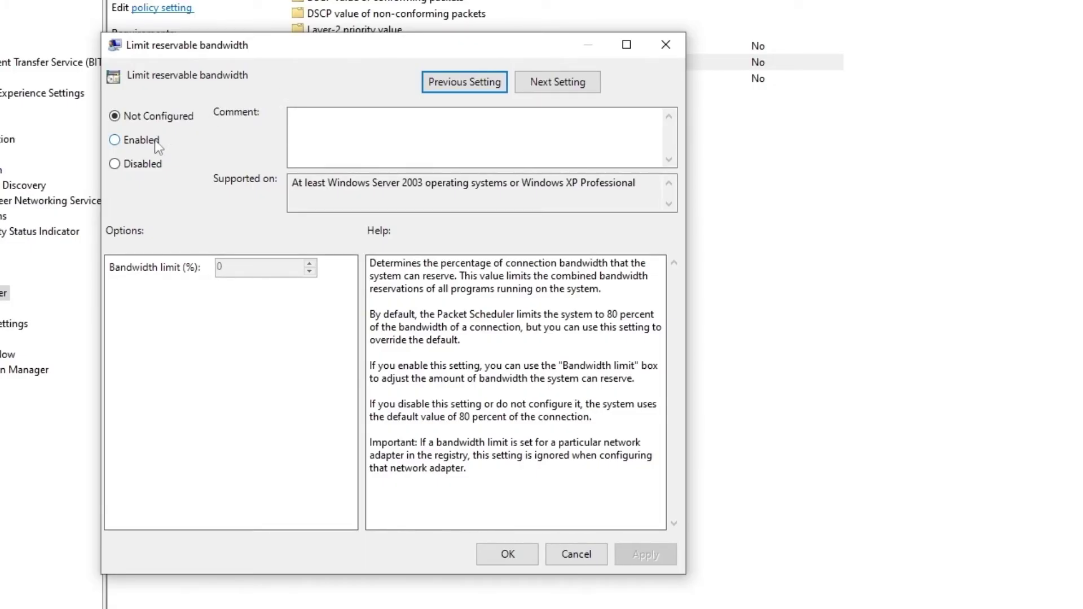
{"action": "left_click", "coordinate": [121, 145]}
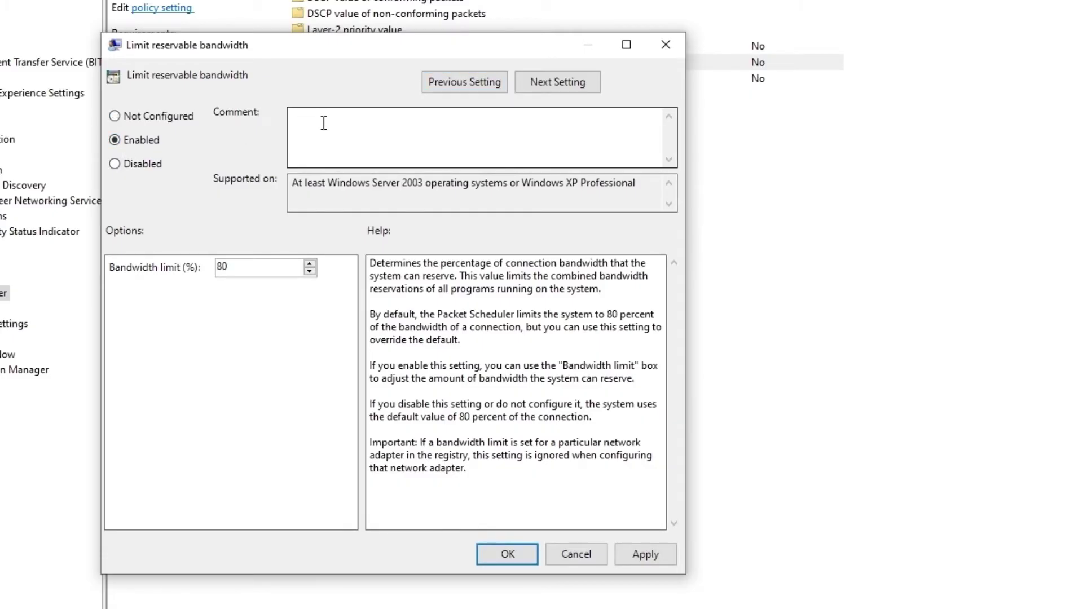
{"action": "double_click", "coordinate": [237, 266]}
{"action": "type", "text": "0"}
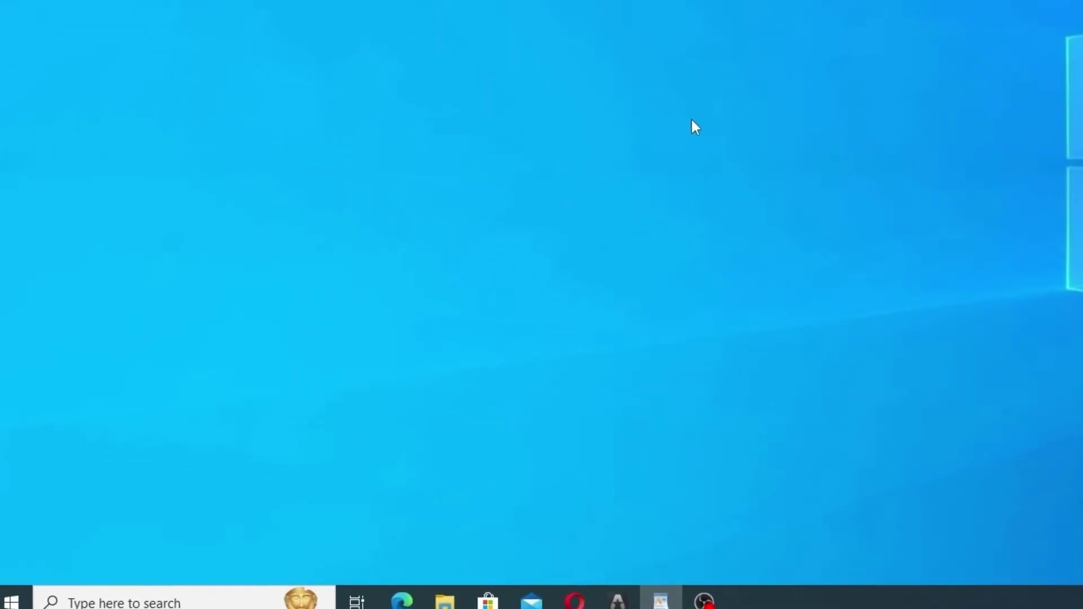
Switch Delivery Optimisation's 'Allow downloads from other PCs' Off under Update & Security.
{"action": "key", "text": "super"}
{"action": "type", "text": "settin"}
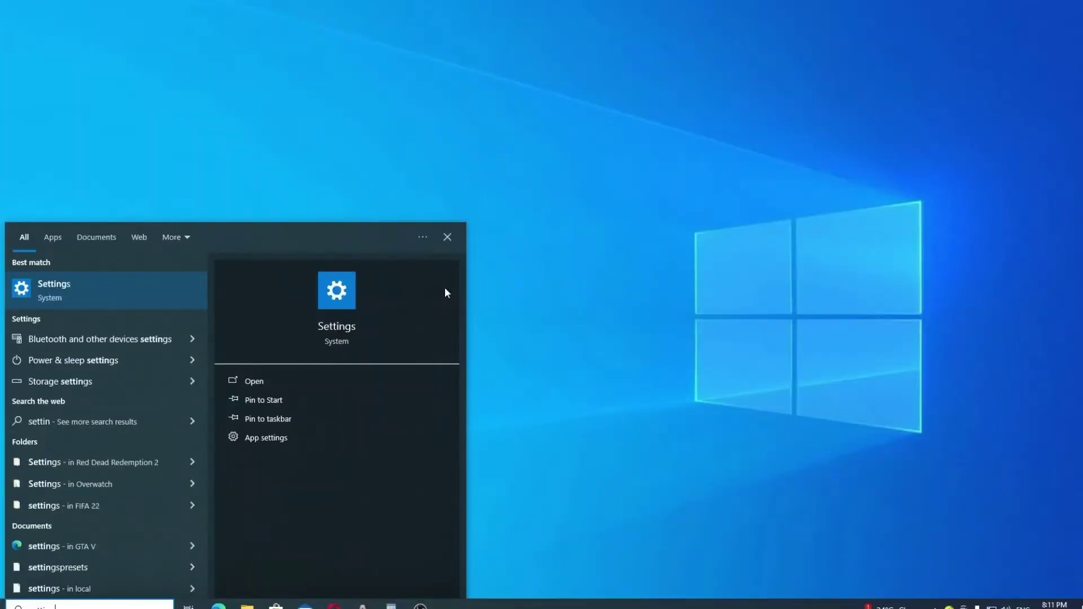
{"action": "key", "text": "Return"}
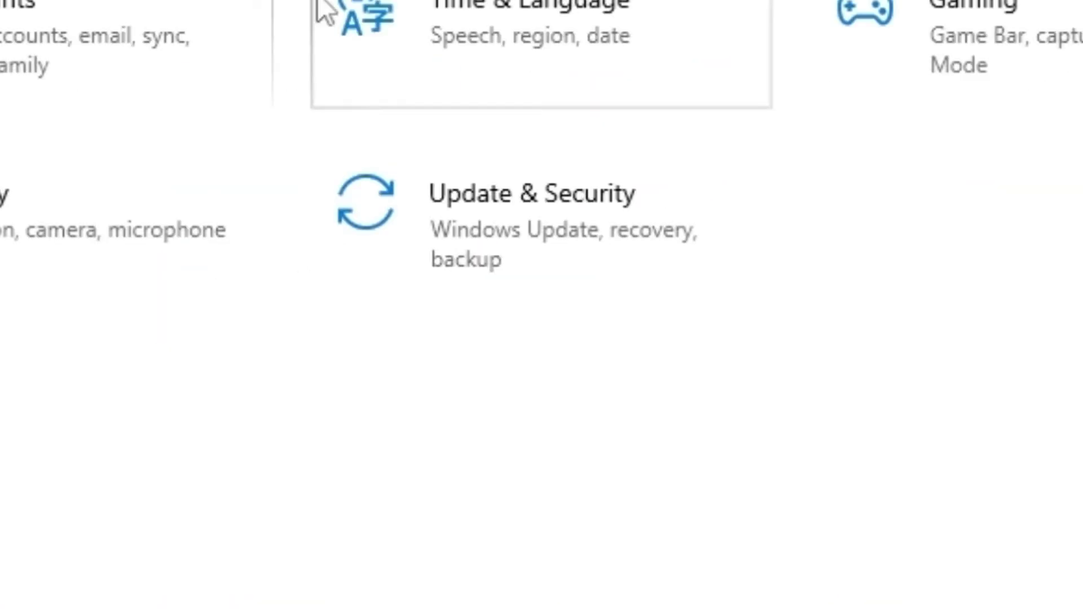
{"action": "left_click", "coordinate": [501, 231]}
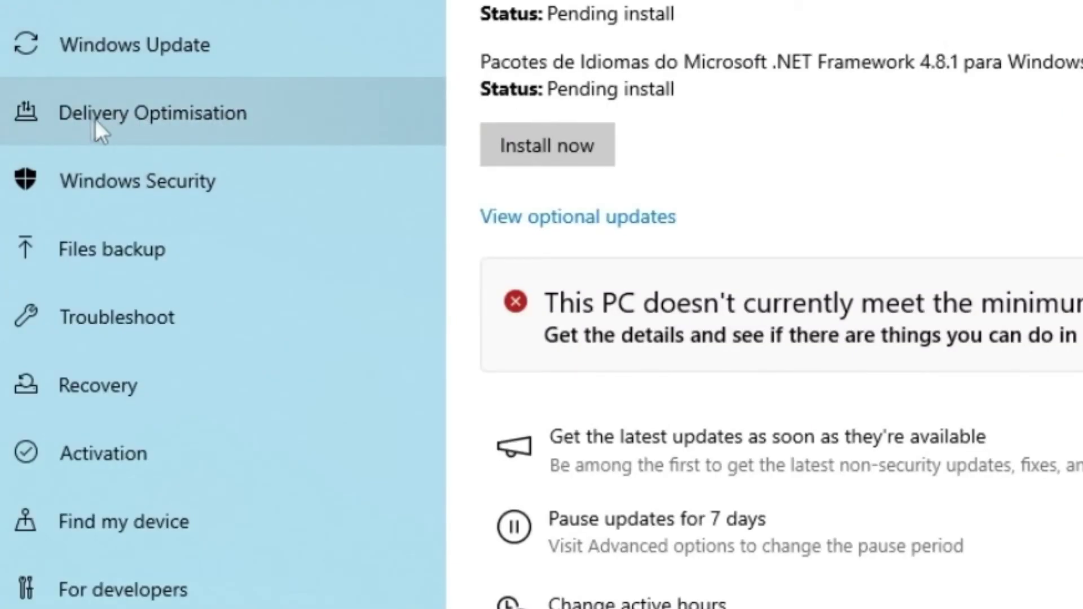
{"action": "left_click", "coordinate": [96, 119]}
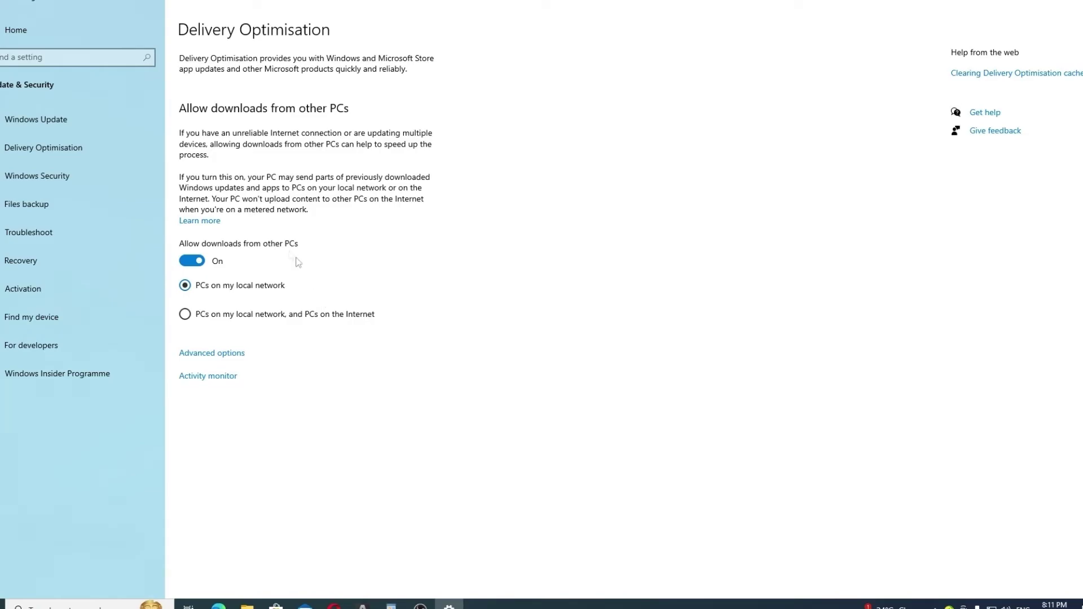
{"action": "left_click", "coordinate": [195, 262]}
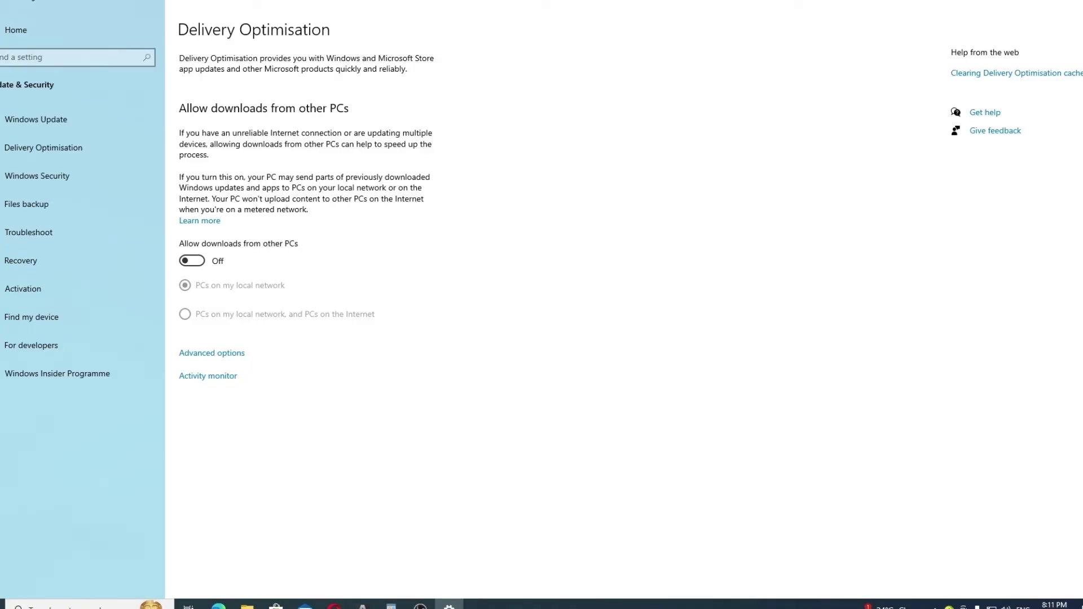
{"action": "key", "text": "alt+F4"}
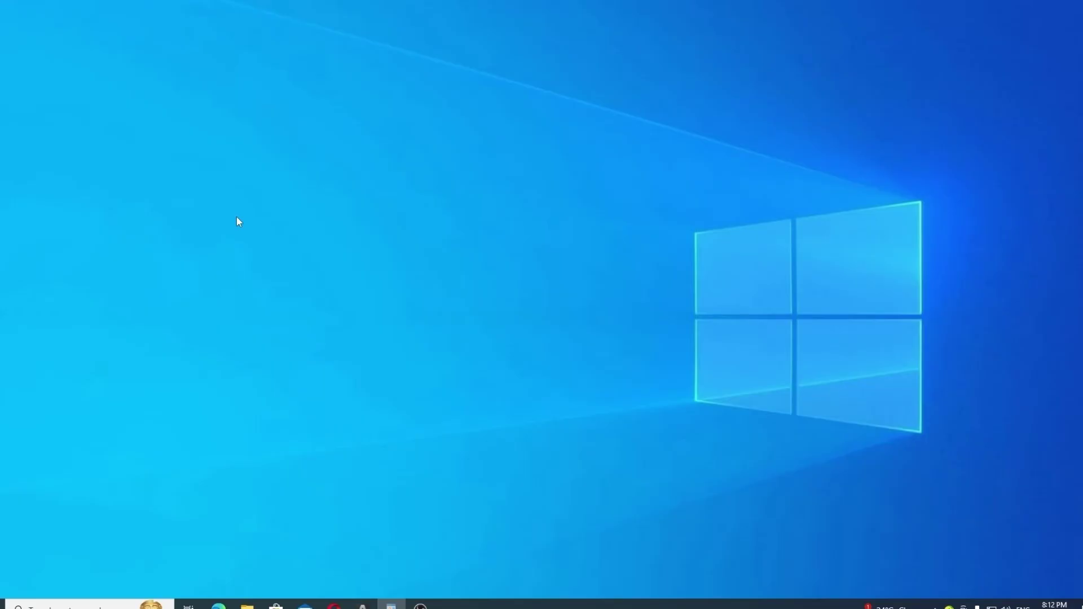
Open the Fast.com speed test in Opera through a web search for 'fast'.
{"action": "left_click", "coordinate": [334, 606]}
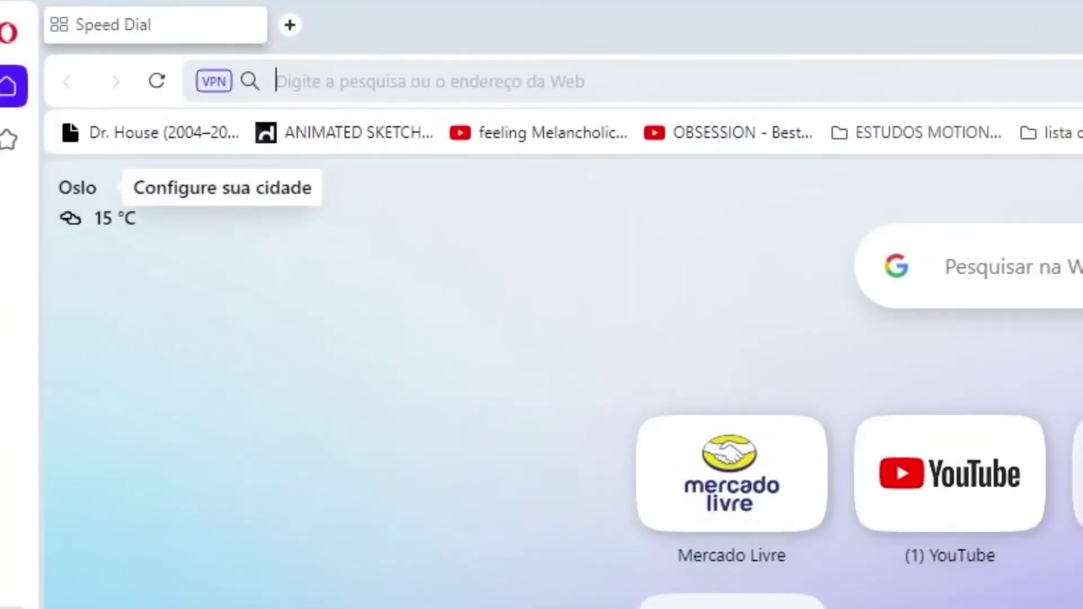
{"action": "type", "text": "fast"}
{"action": "key", "text": "Return"}
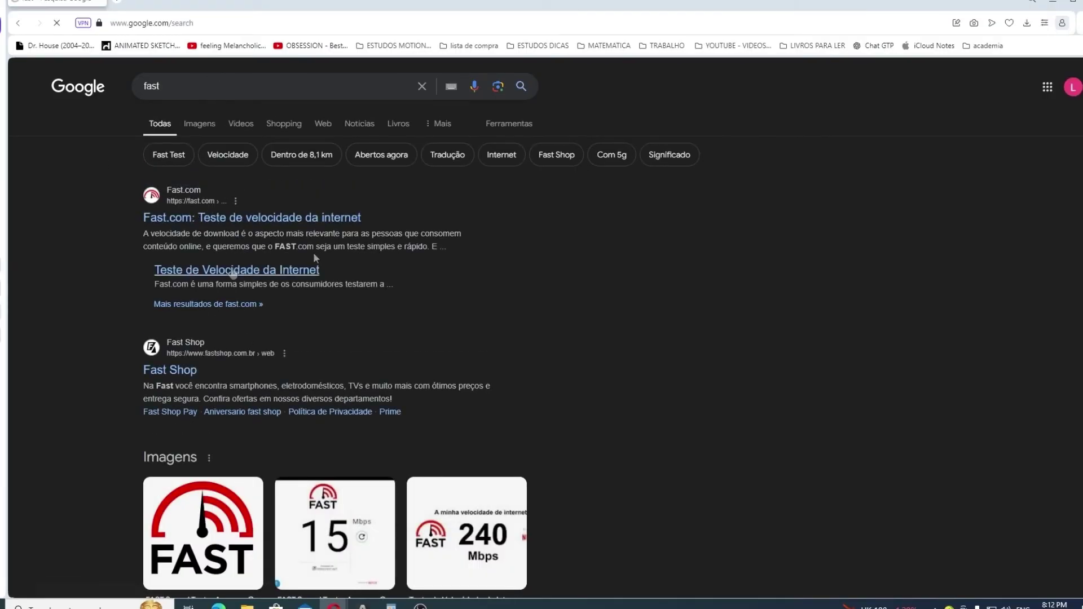
{"action": "left_click", "coordinate": [150, 220]}
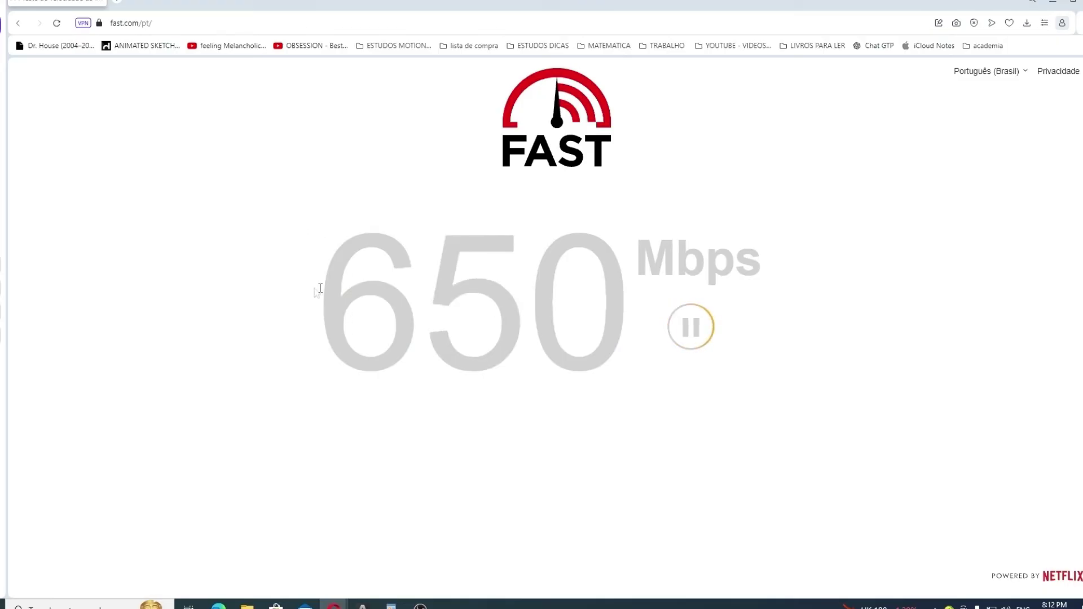
Highlight the 650 Mbps download speed reading on Fast.com.
{"action": "left_click_drag", "start_coordinate": [321, 286], "coordinate": [826, 316]}
{"action": "left_click", "coordinate": [823, 316]}
{"action": "left_click_drag", "start_coordinate": [332, 287], "coordinate": [634, 321]}
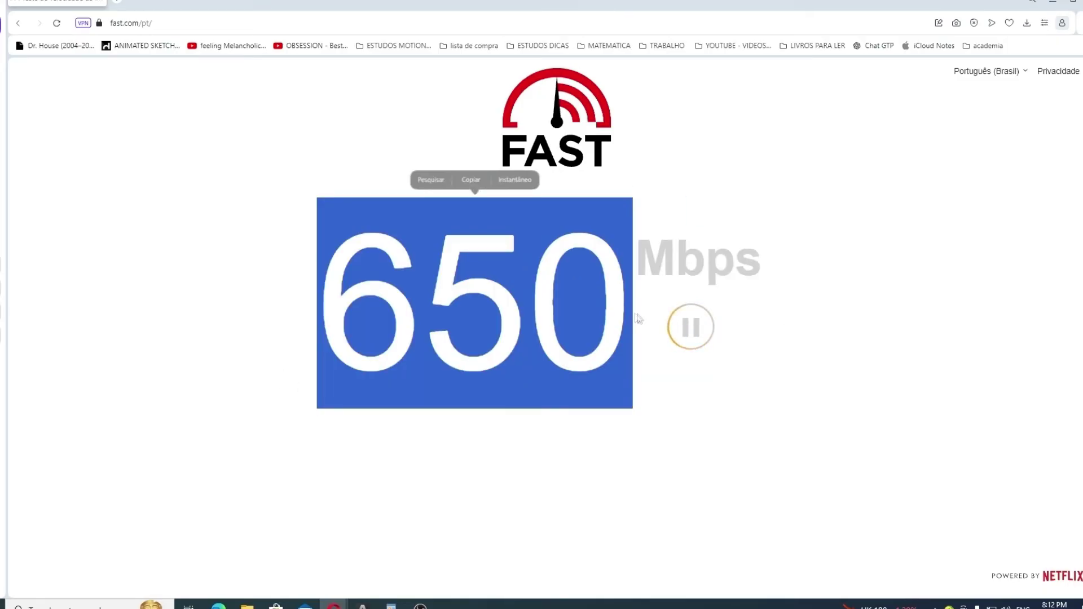
{"action": "left_click", "coordinate": [875, 300]}
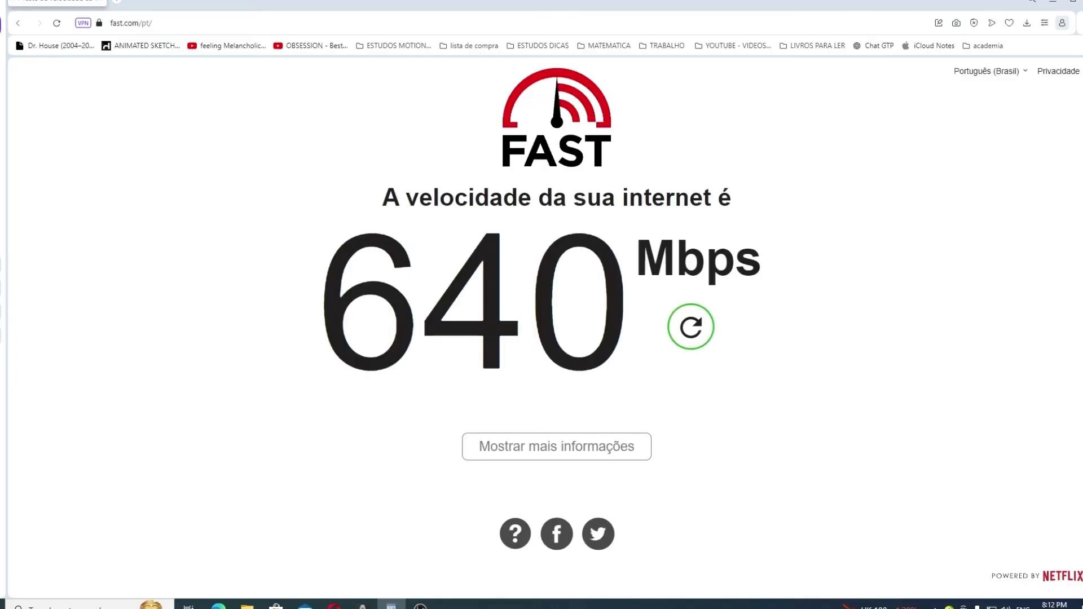
Expand Fast.com's details and highlight the latency and 190 Mbps upload results.
{"action": "left_click", "coordinate": [527, 444]}
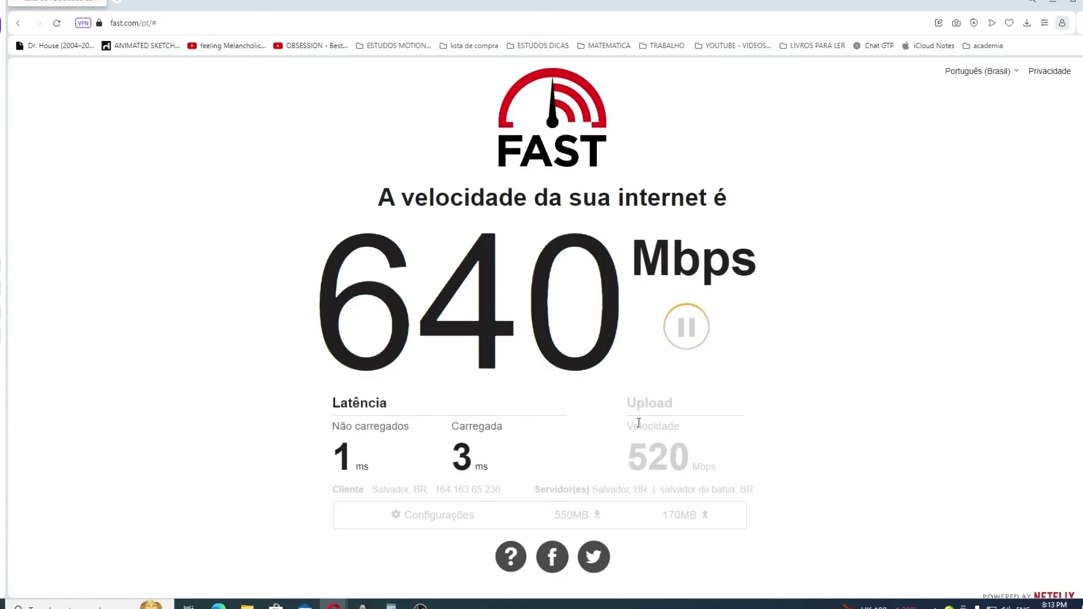
{"action": "left_click_drag", "start_coordinate": [331, 399], "coordinate": [370, 401]}
{"action": "left_click", "coordinate": [406, 419]}
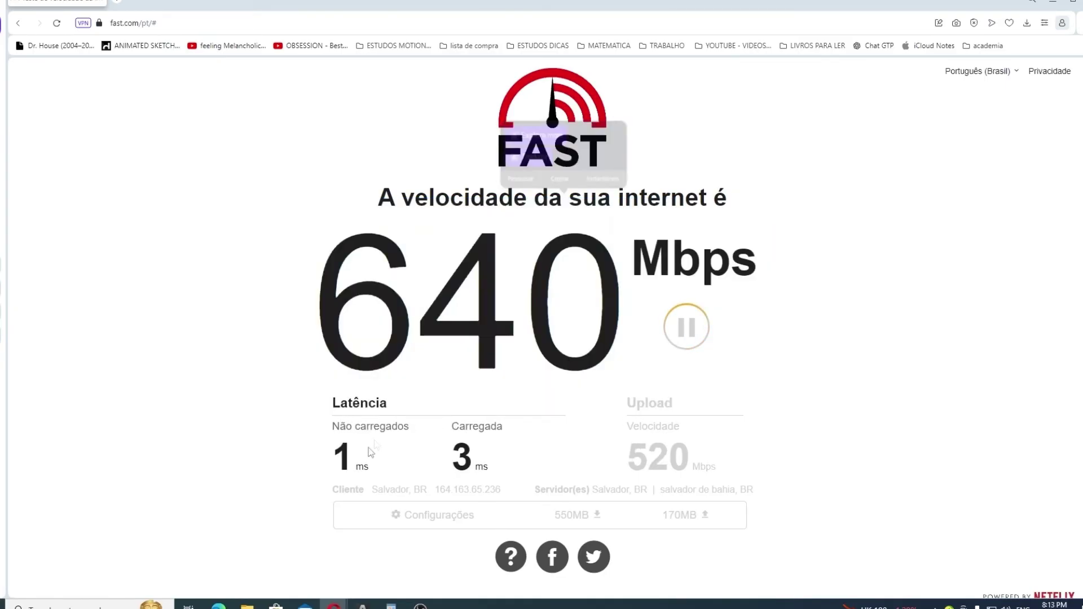
{"action": "left_click_drag", "start_coordinate": [364, 464], "coordinate": [338, 398]}
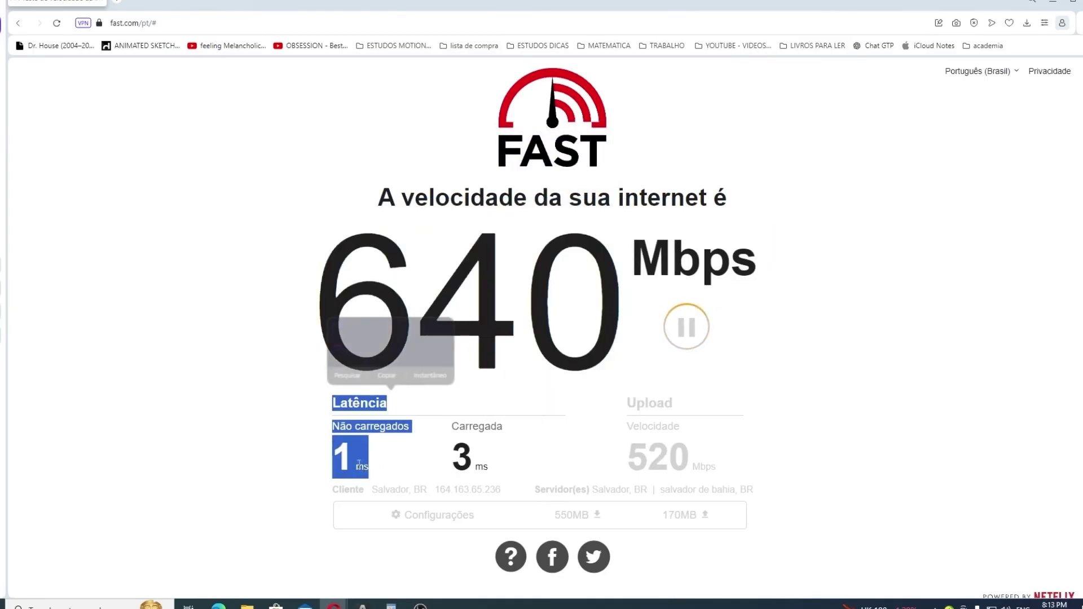
{"action": "left_click", "coordinate": [684, 454]}
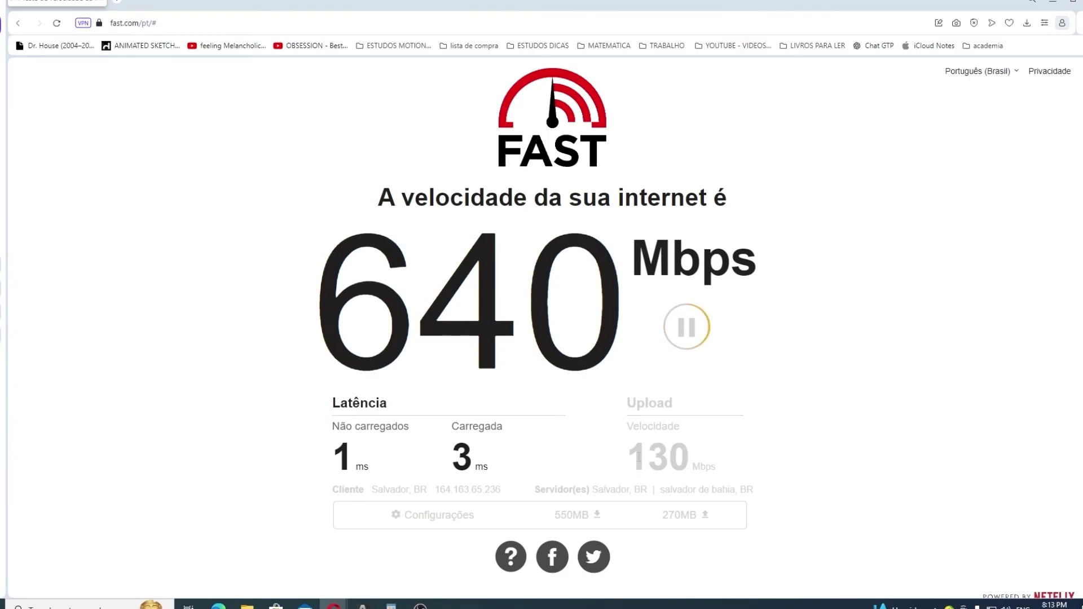
{"action": "left_click_drag", "start_coordinate": [638, 459], "coordinate": [742, 460]}
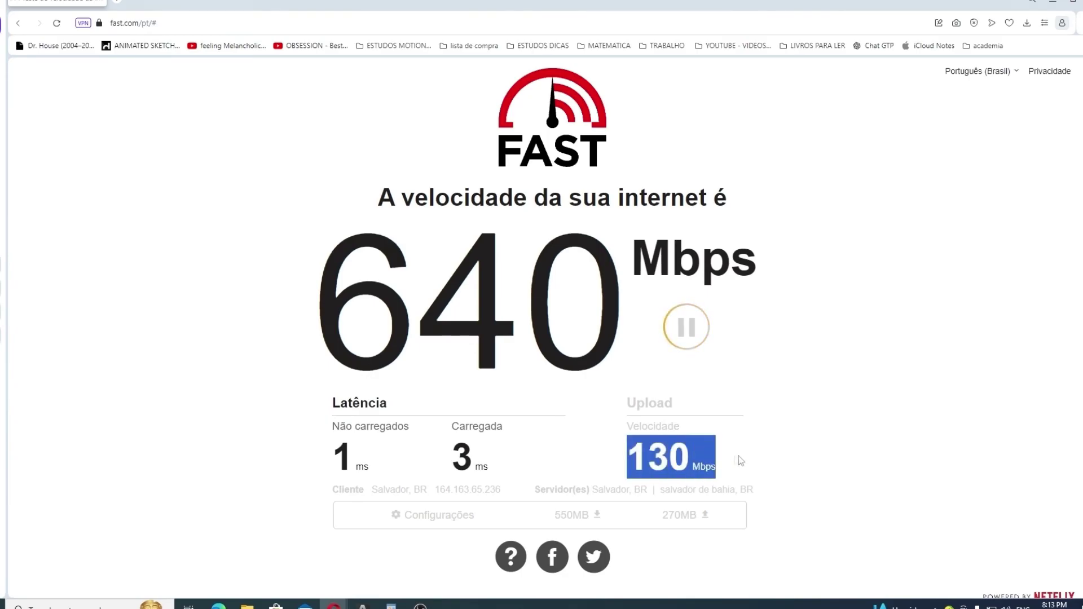
{"action": "left_click", "coordinate": [771, 451]}
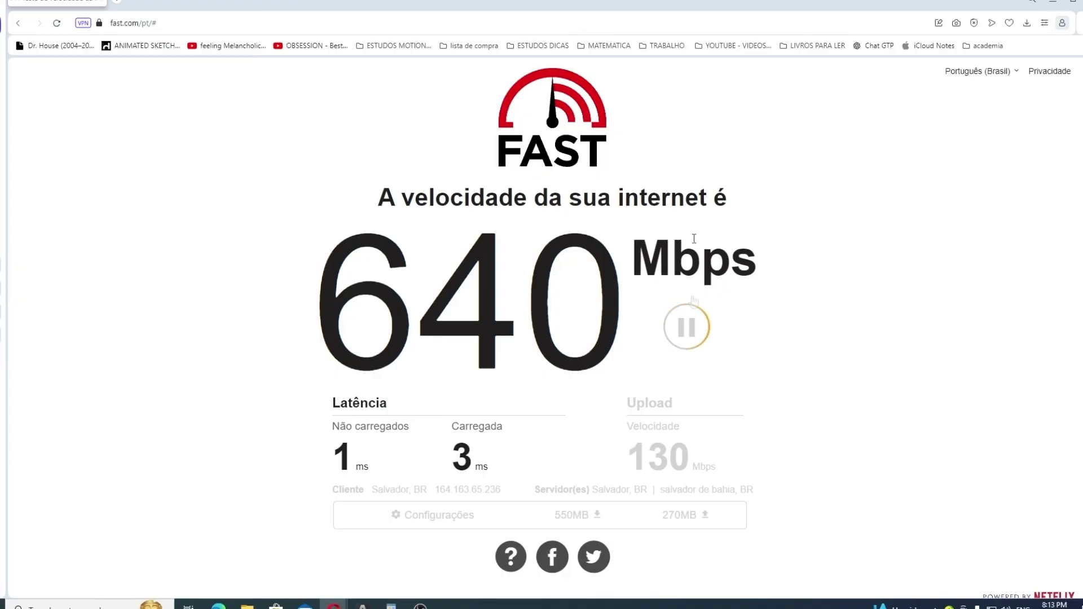
{"action": "left_click_drag", "start_coordinate": [626, 460], "coordinate": [755, 459]}
{"action": "left_click", "coordinate": [237, 17]}
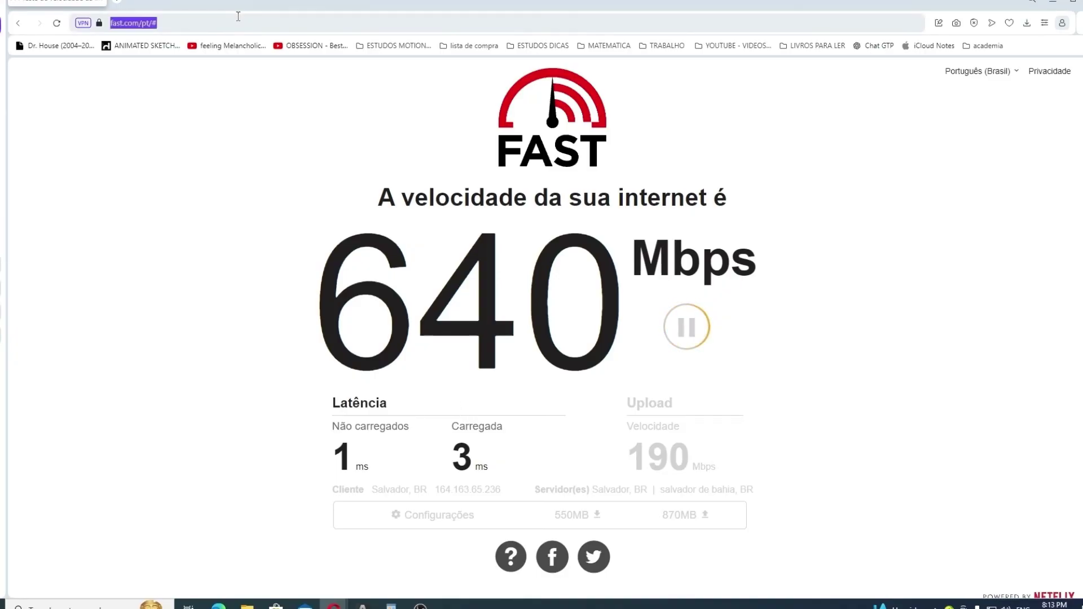
{"action": "type", "text": "www.google.com"}
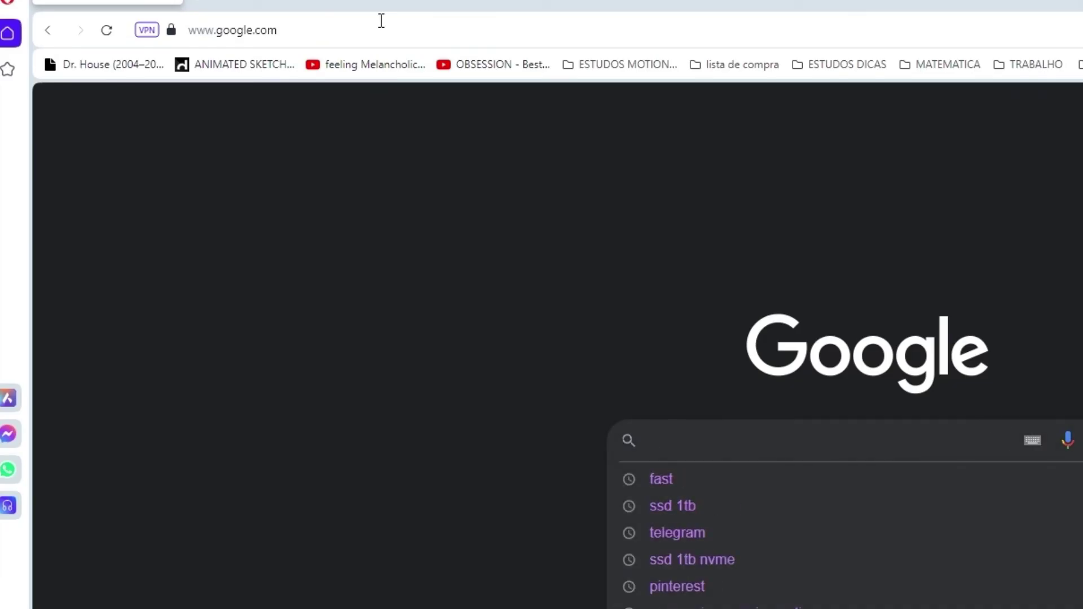
{"action": "type", "text": "internet speed test"}
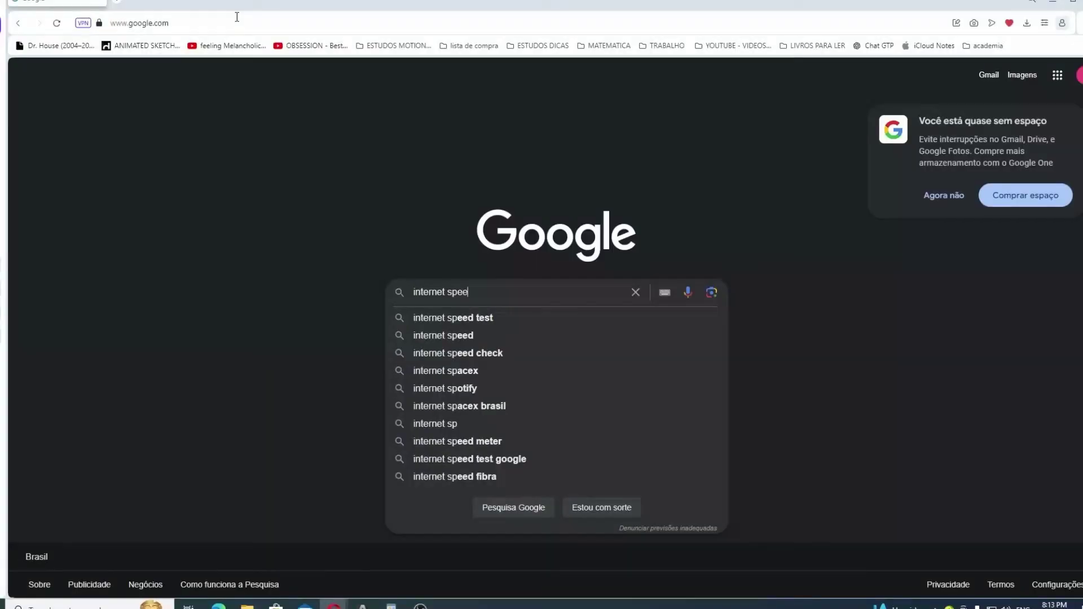
{"action": "key", "text": "Return"}
{"action": "scroll", "coordinate": [274, 516], "scroll_direction": "down", "scroll_amount": 3}
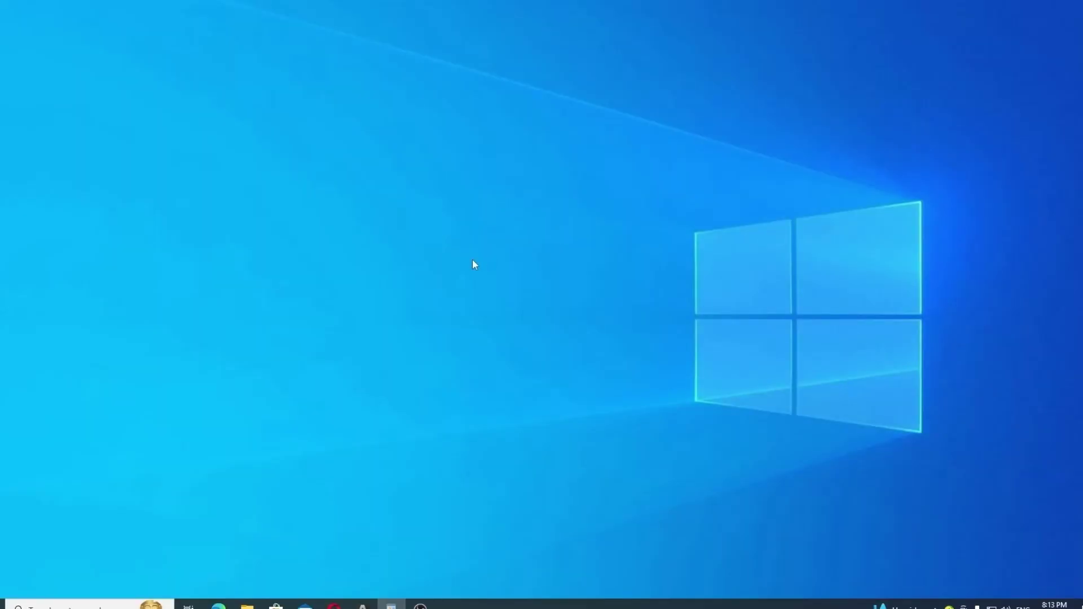
Launch Device Manager from the Start search and maximize its window.
{"action": "key", "text": "super"}
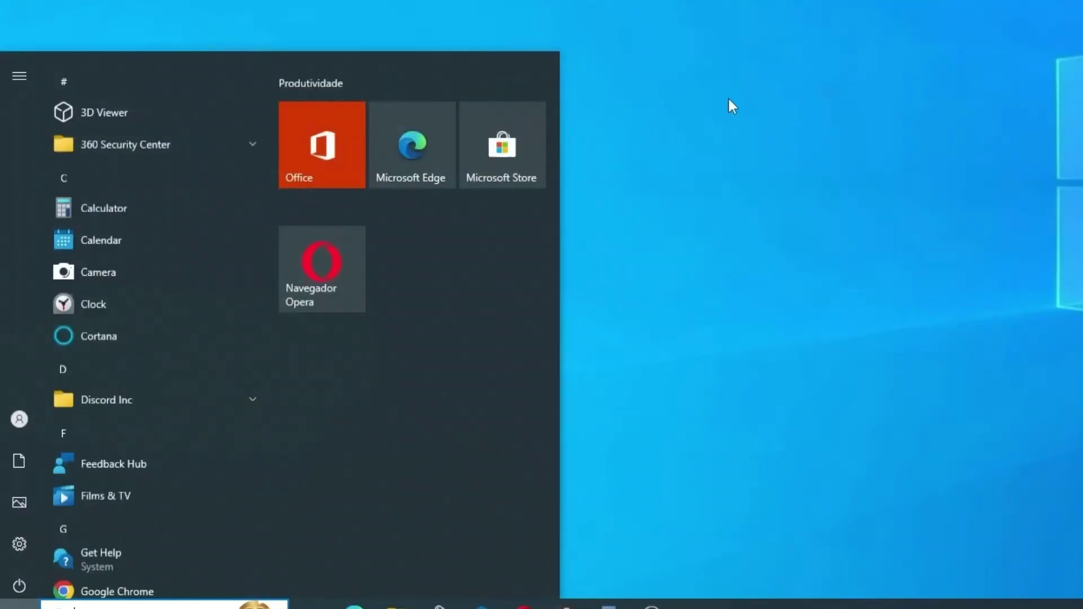
{"action": "type", "text": "device manager"}
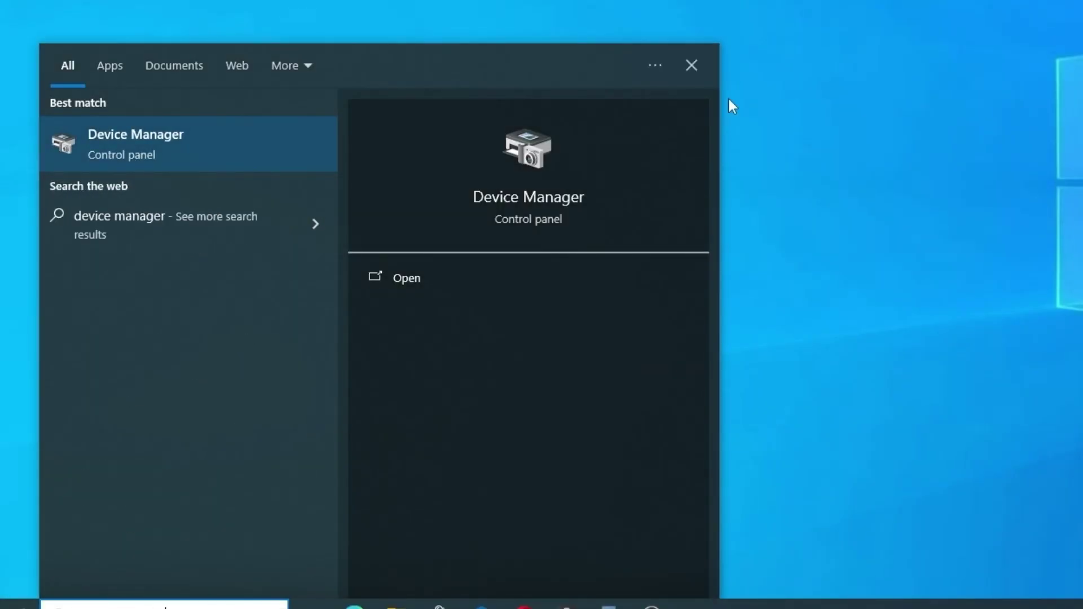
{"action": "key", "text": "Return"}
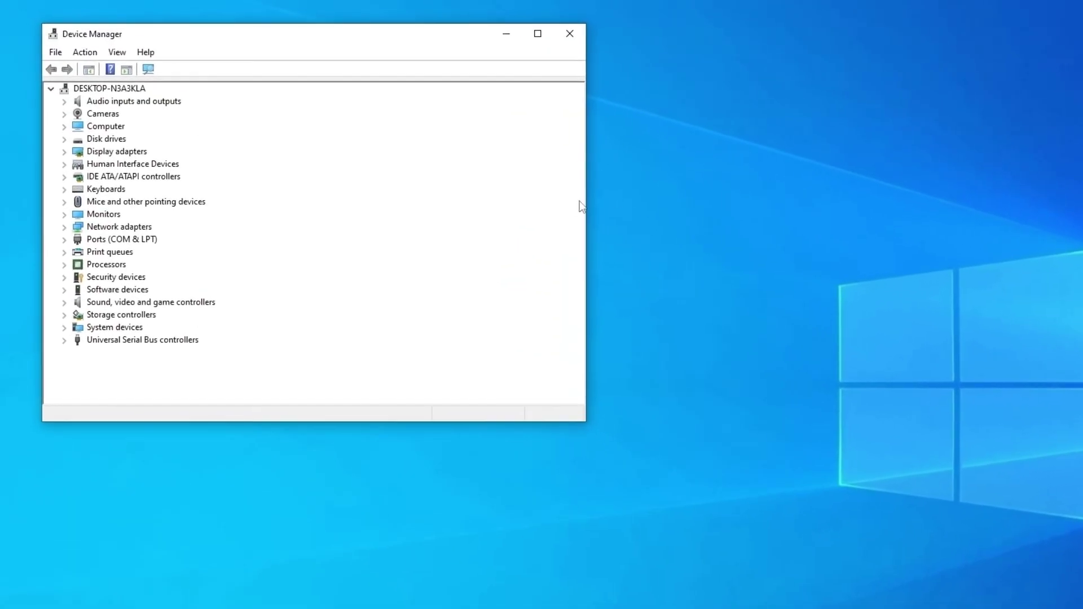
{"action": "left_click", "coordinate": [508, 29]}
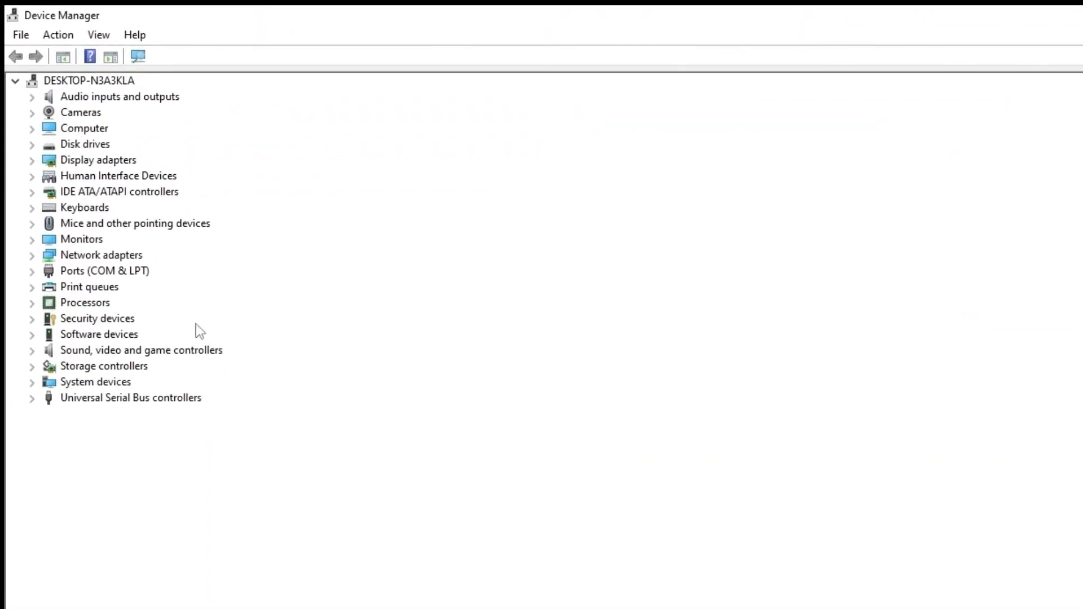
Expand Ports (COM & LPT) and bring up the context menu for Porta de comunicação (COM1).
{"action": "left_click", "coordinate": [120, 272]}
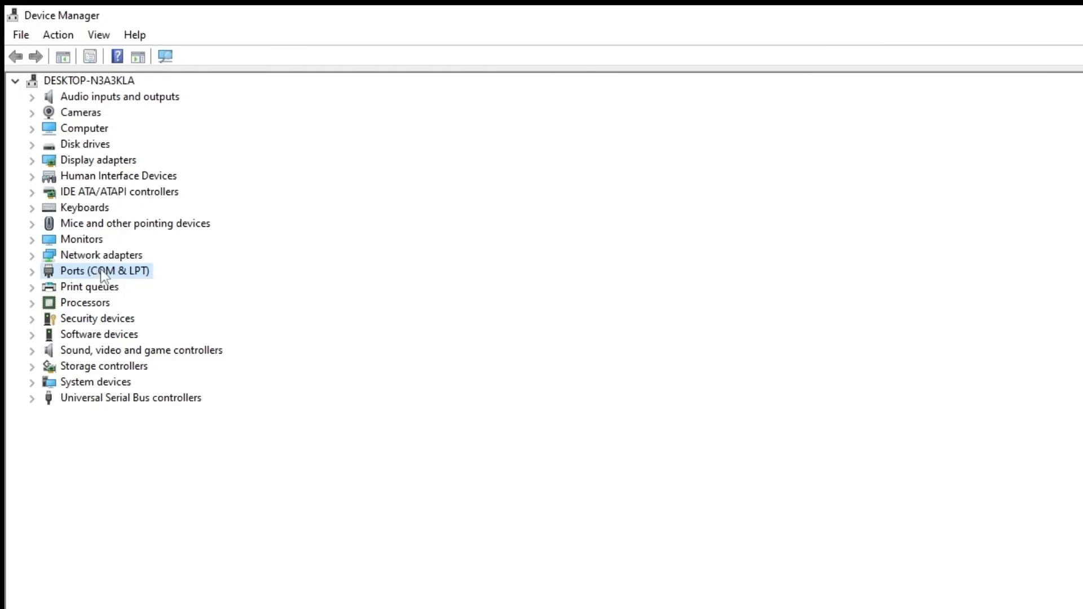
{"action": "left_click", "coordinate": [32, 271]}
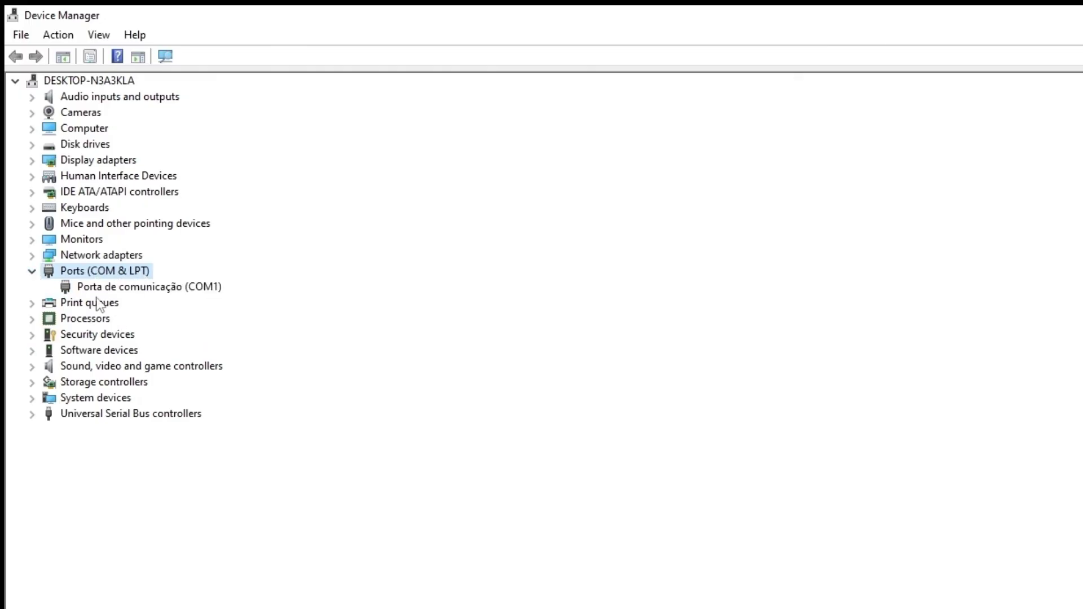
{"action": "left_click", "coordinate": [116, 291]}
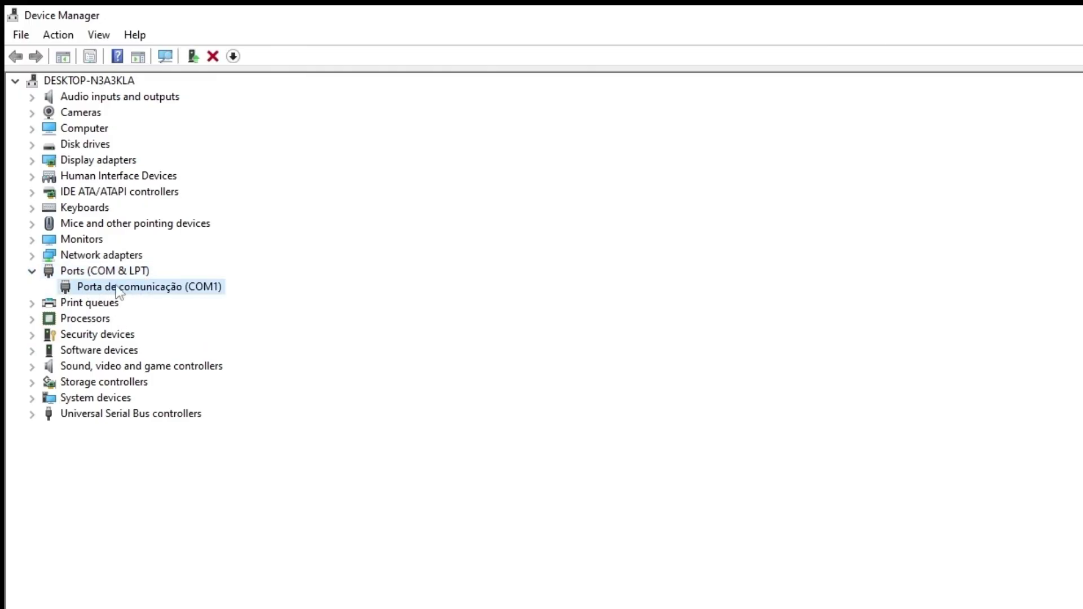
{"action": "right_click", "coordinate": [193, 289]}
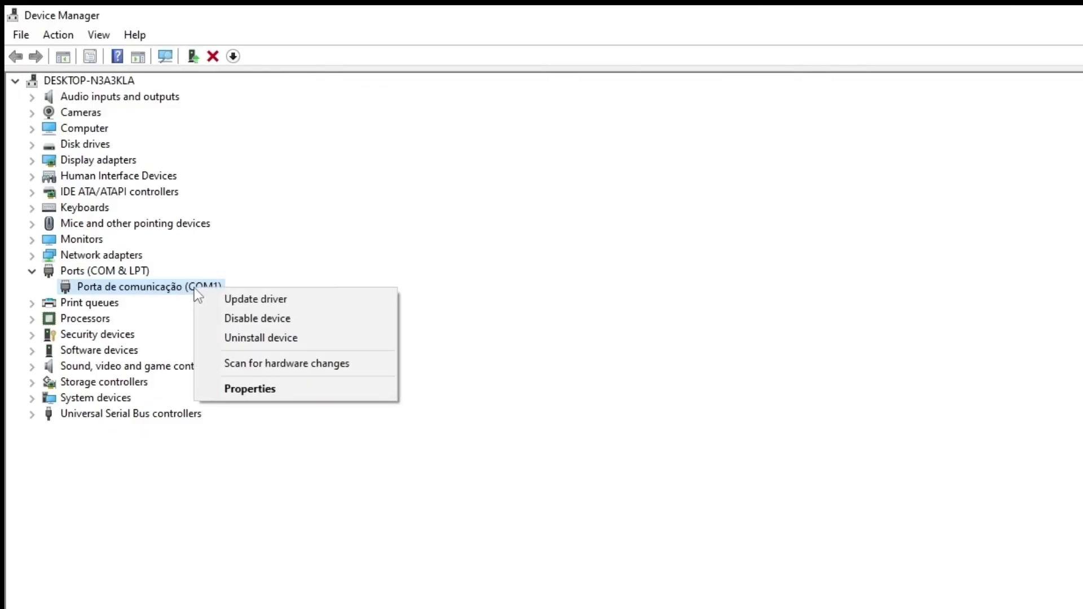
Set COM1's Bits per second to 128000 in its Port Settings and confirm with OK.
{"action": "left_click", "coordinate": [277, 391]}
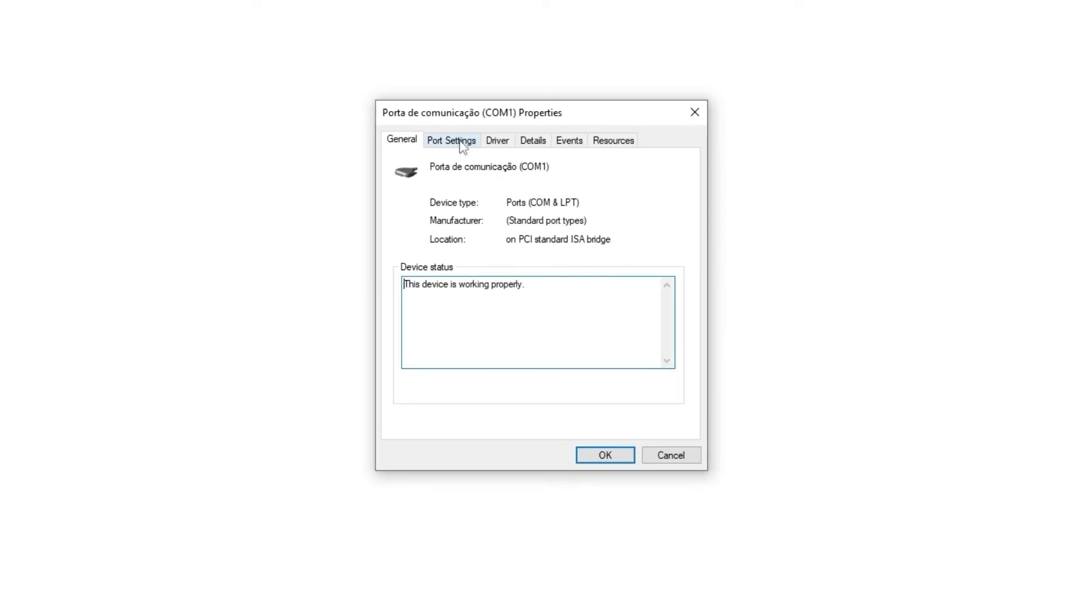
{"action": "left_click", "coordinate": [464, 143]}
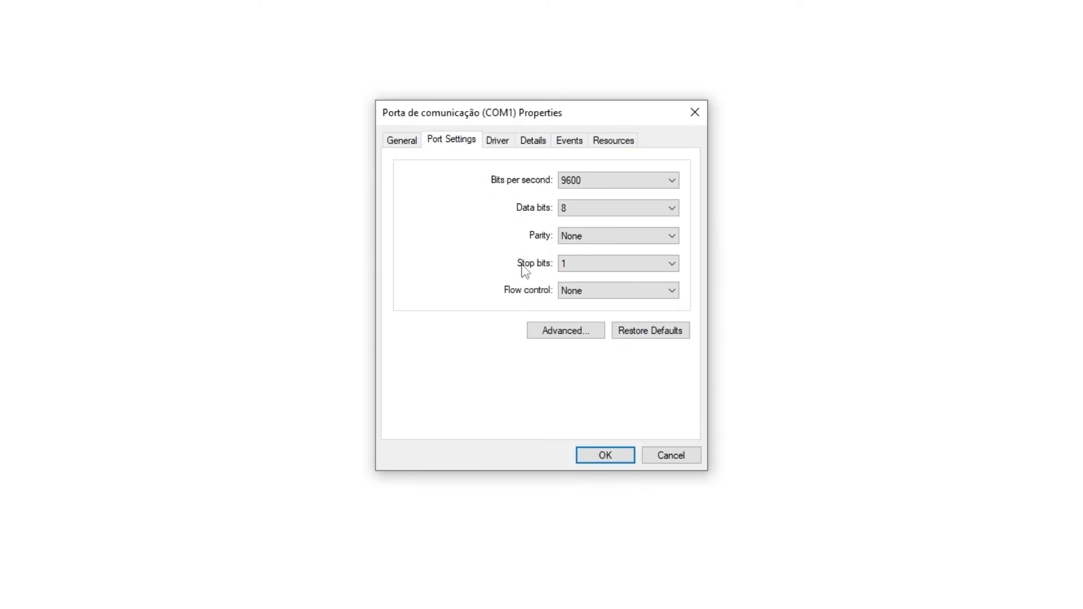
{"action": "left_click", "coordinate": [609, 188]}
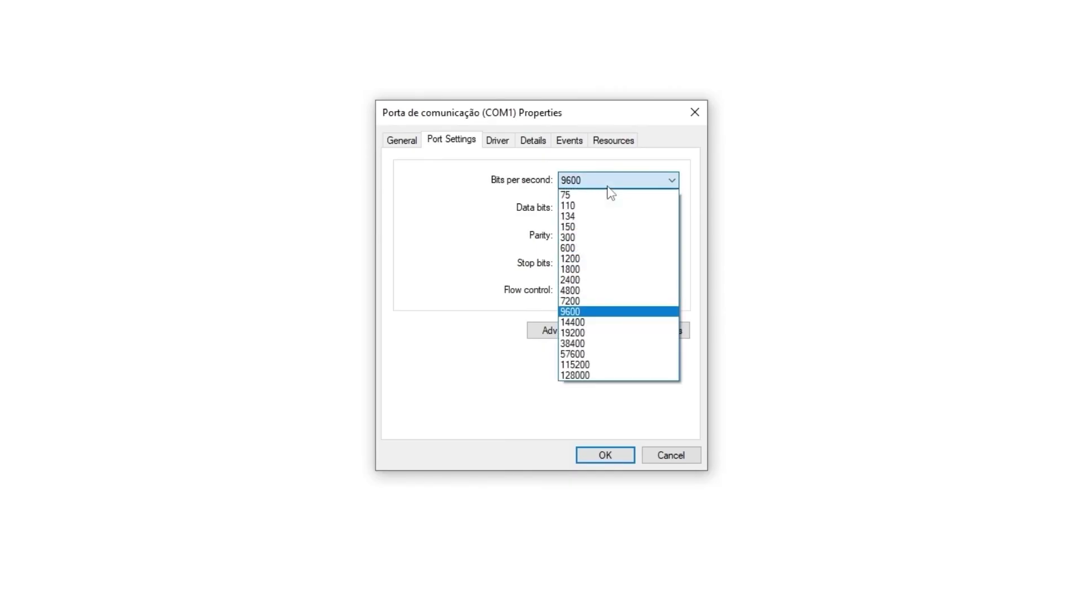
{"action": "left_click", "coordinate": [594, 375]}
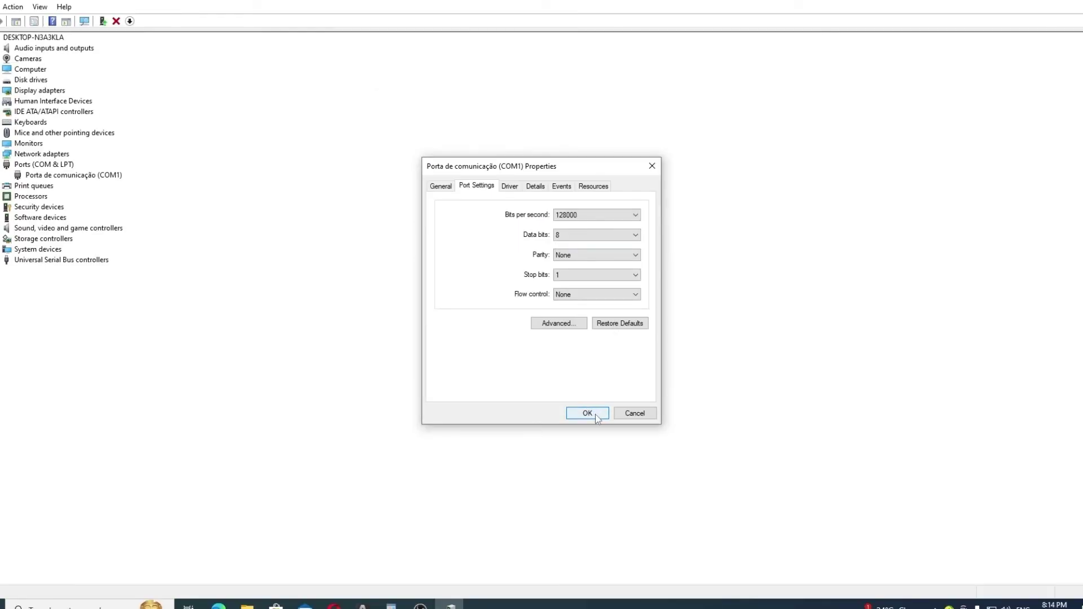
{"action": "left_click", "coordinate": [587, 414]}
{"action": "key", "text": "alt+F4"}
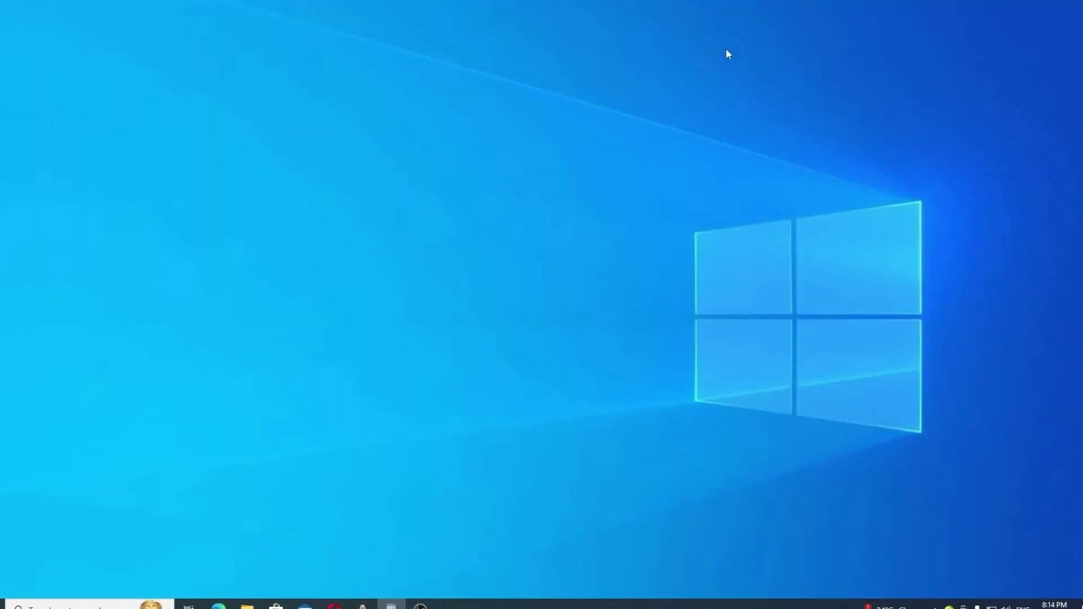